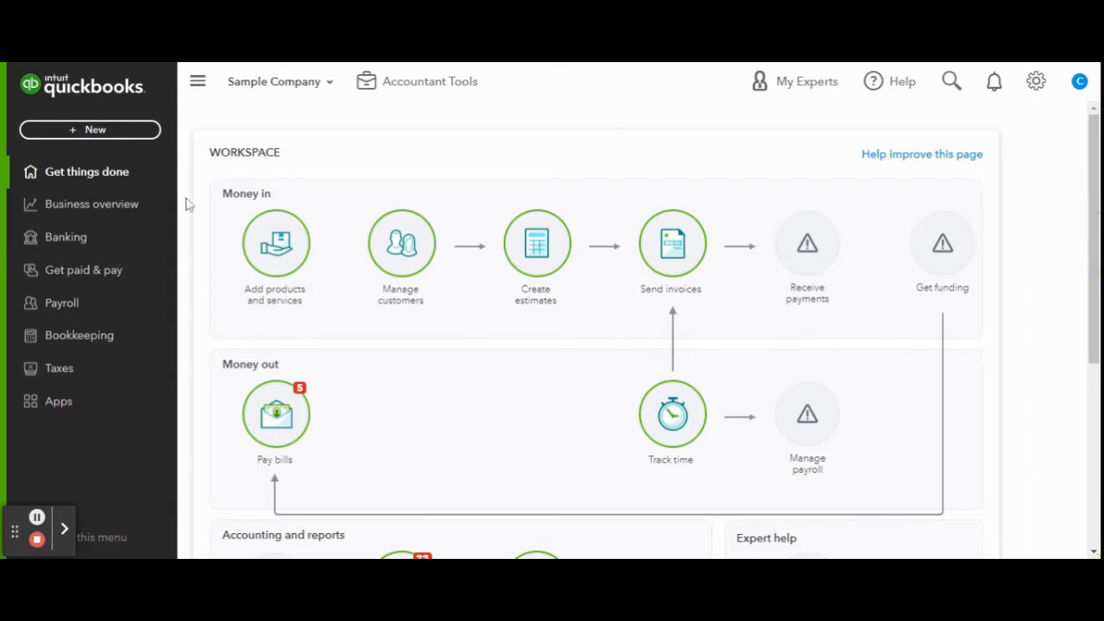
- Start a new account in the chart of accounts and set its account type to Other Expense
click(125, 347)
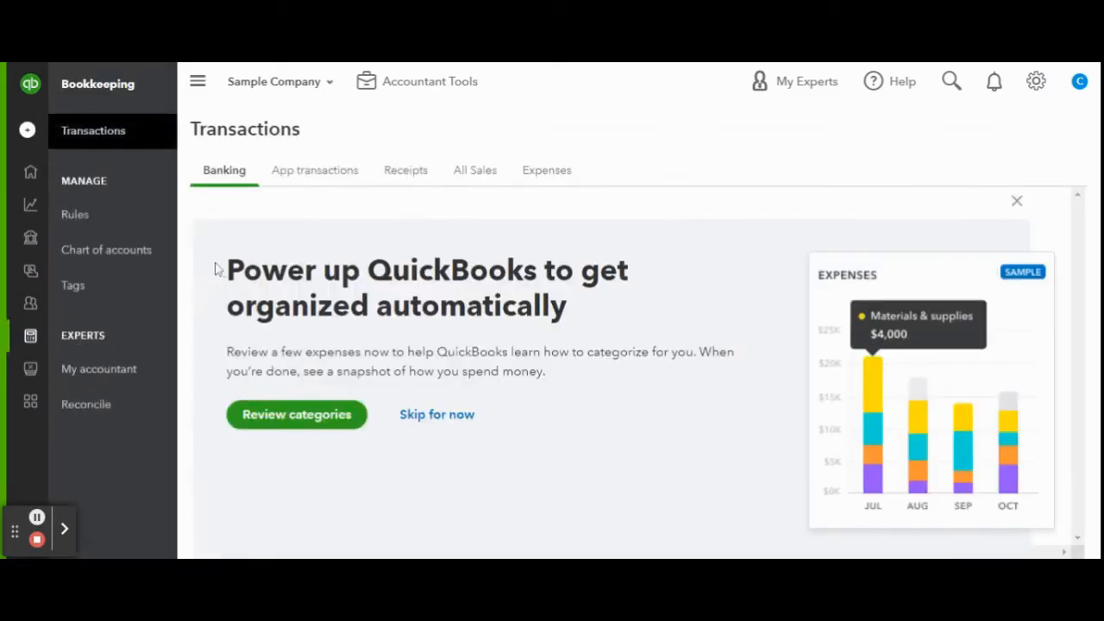
click(141, 263)
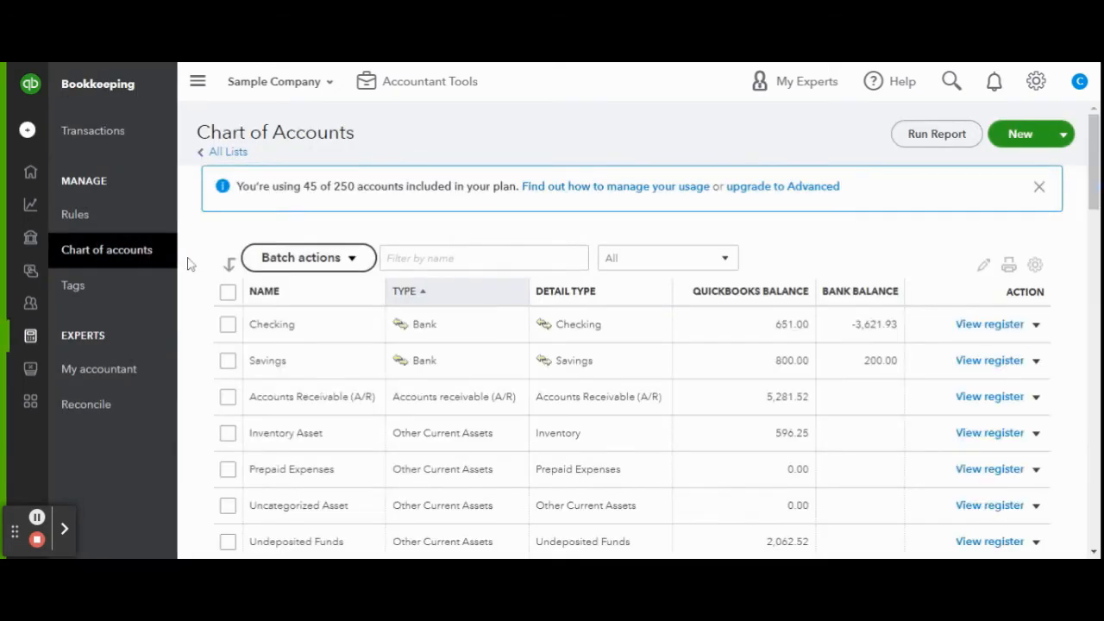
click(1025, 136)
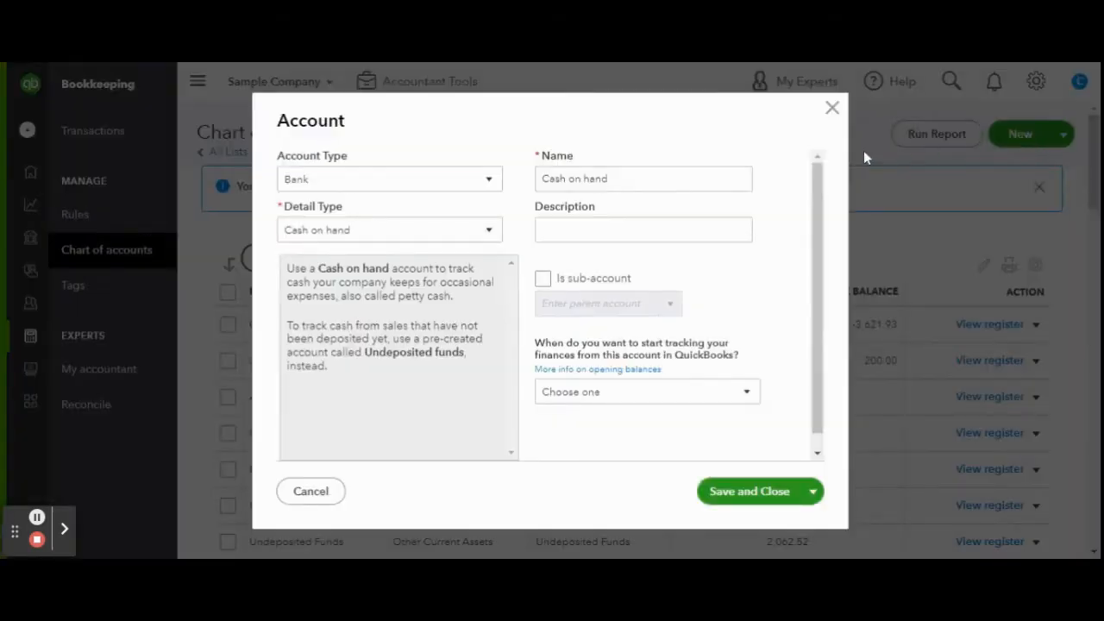
click(487, 180)
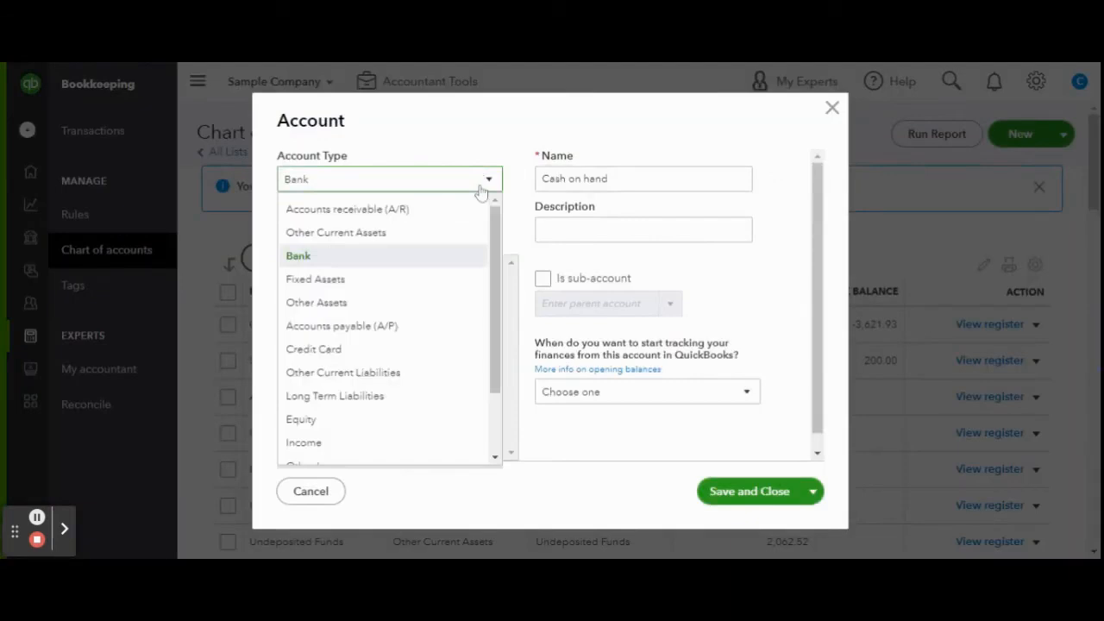
scroll(452, 257, down, 3)
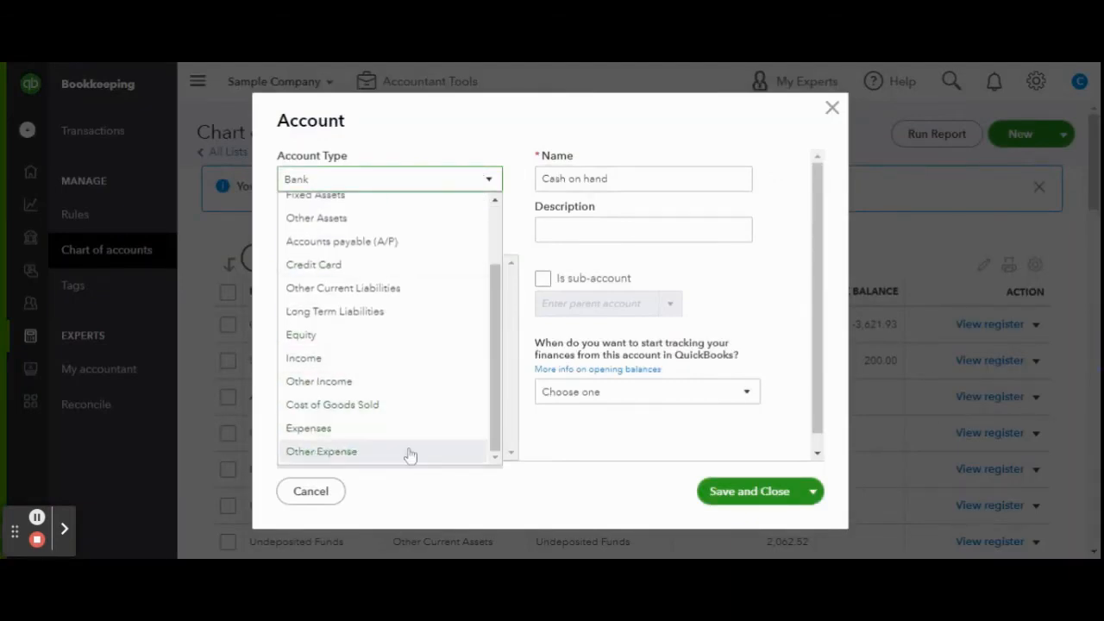
click(408, 451)
- Set the new account's detail type to Vehicle Lease
click(430, 232)
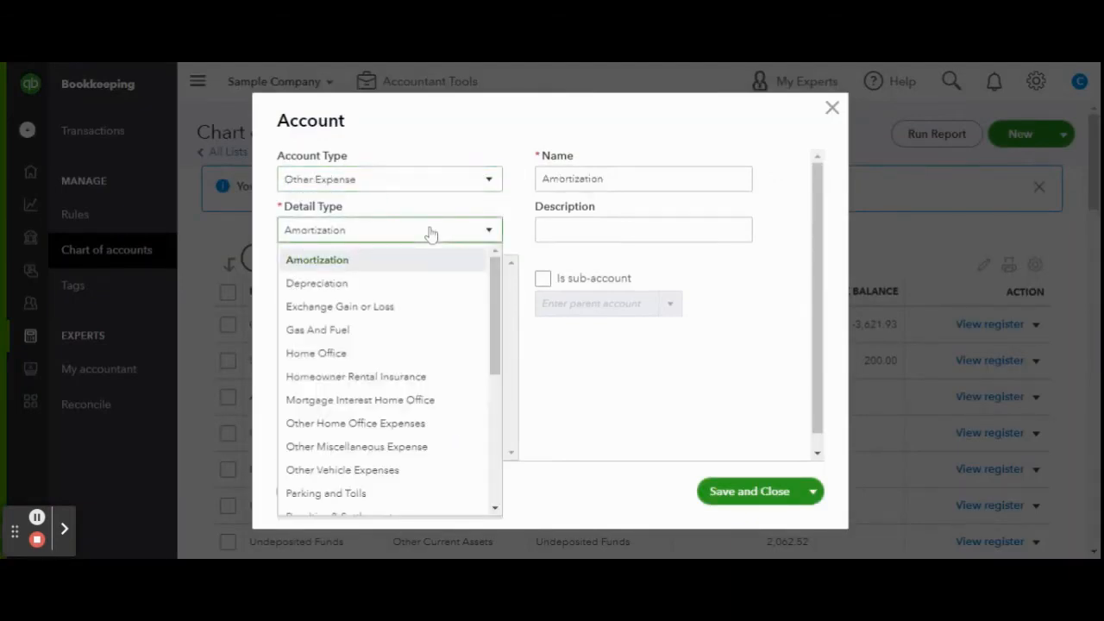
scroll(448, 302, down, 3)
scroll(449, 302, down, 2)
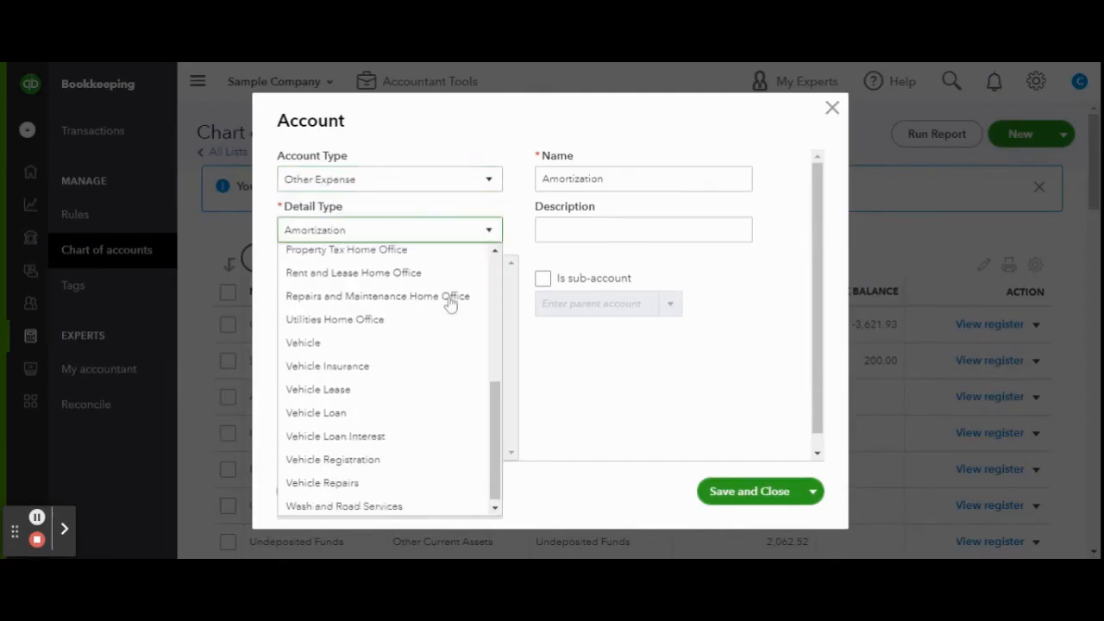
click(450, 398)
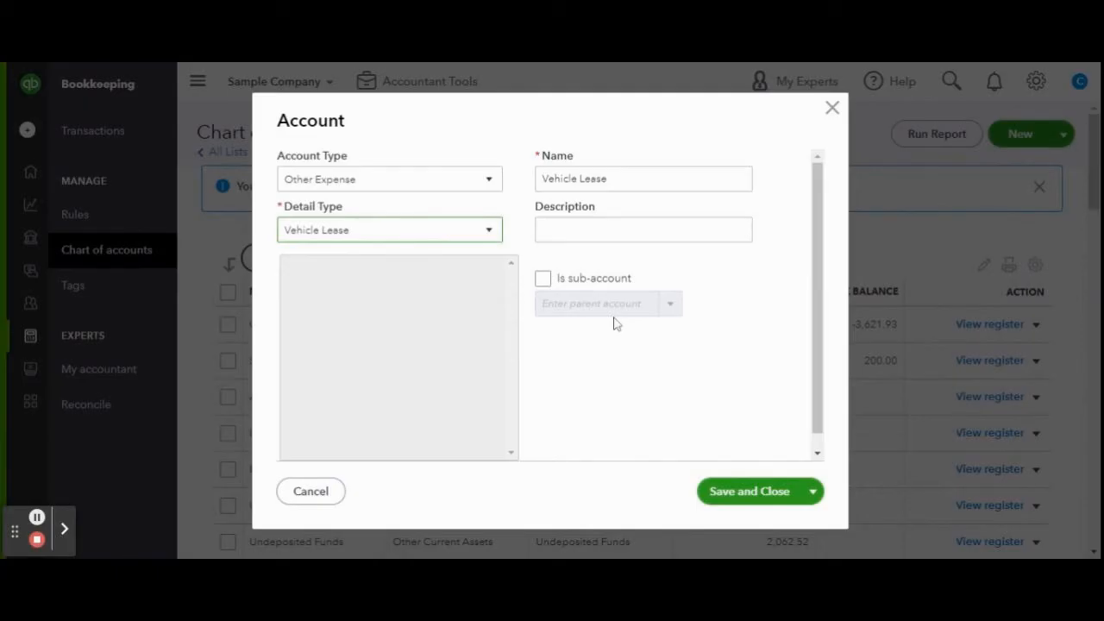
key(Tab)
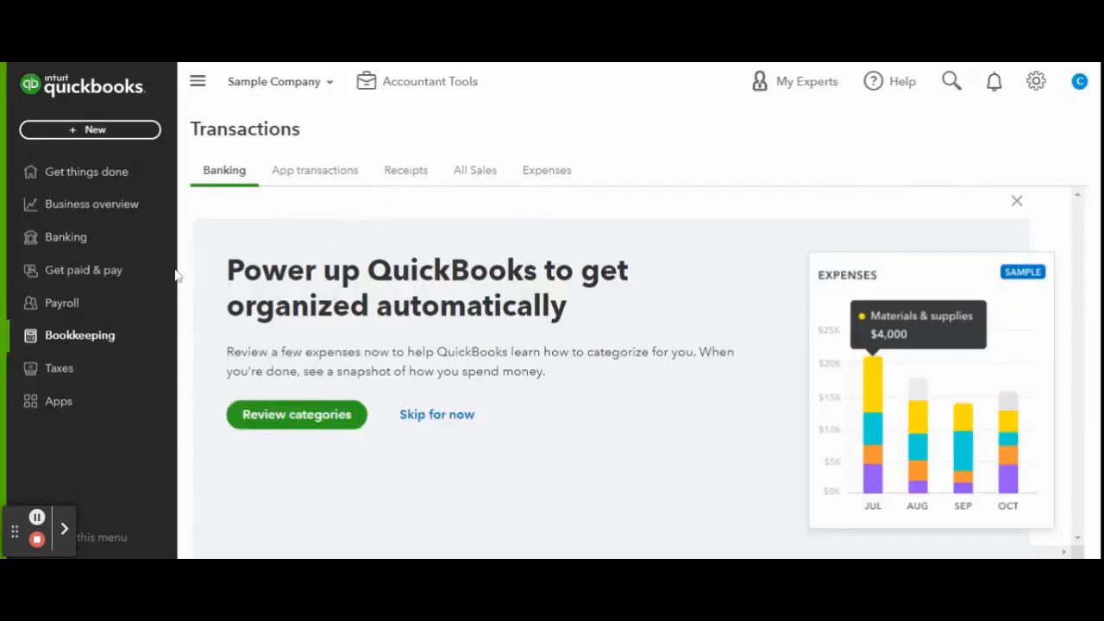
- Start a new check and add HONDA MOTORS as a new payee name
click(67, 133)
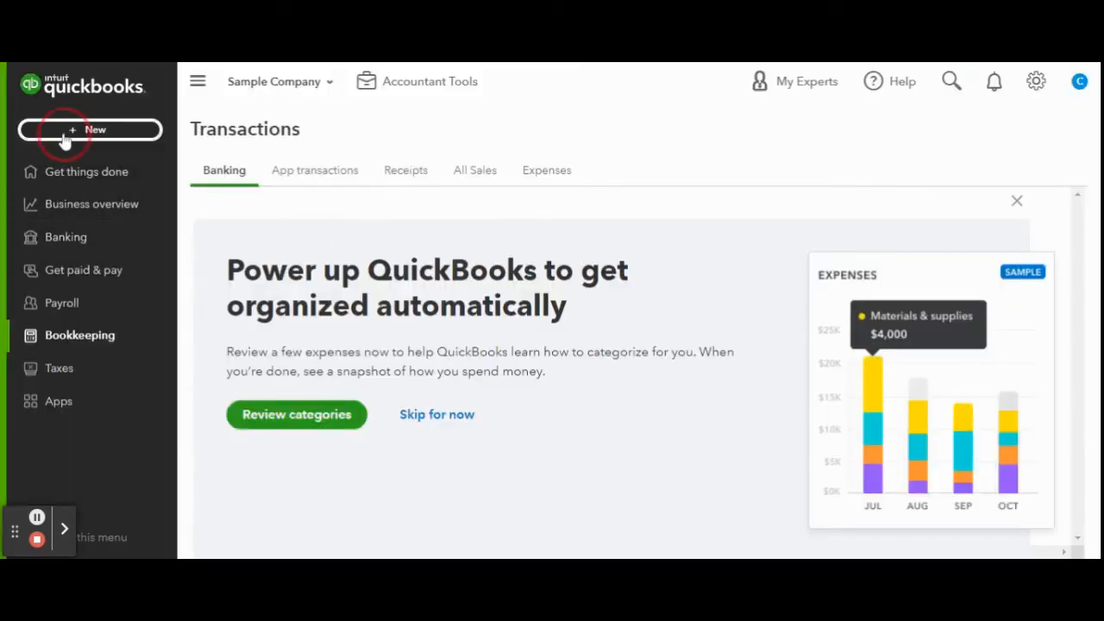
click(227, 250)
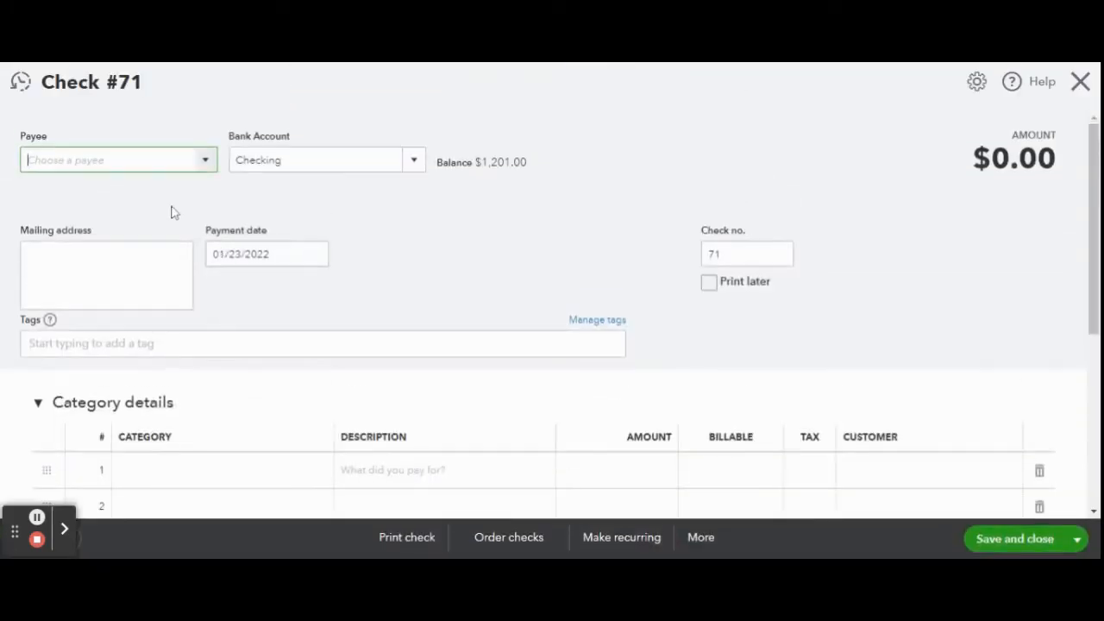
text(HONDA)
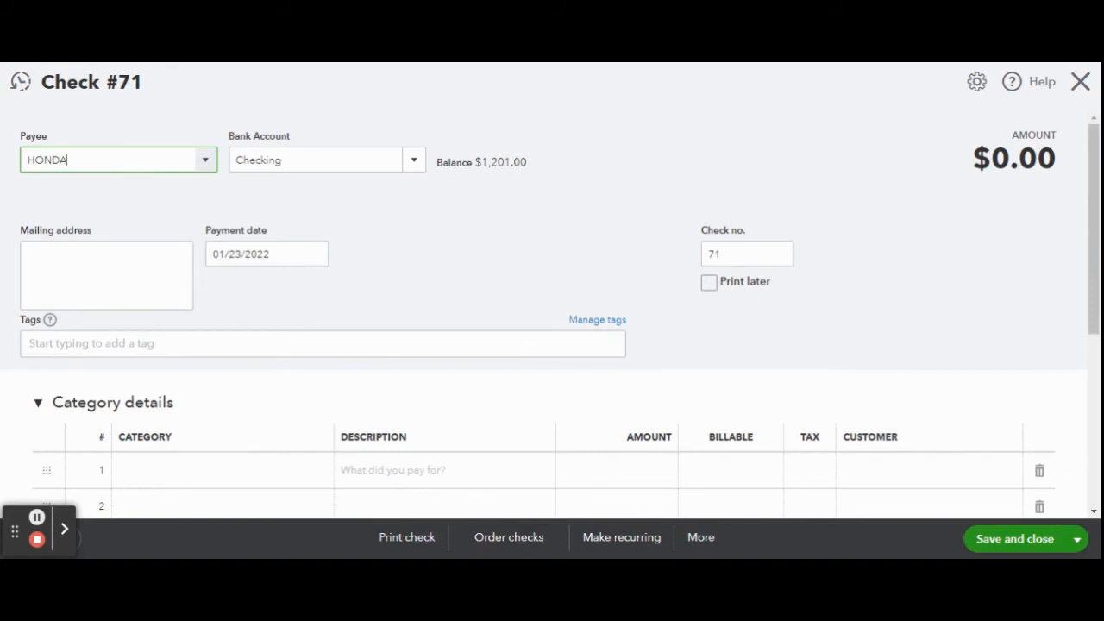
text( MOTORS)
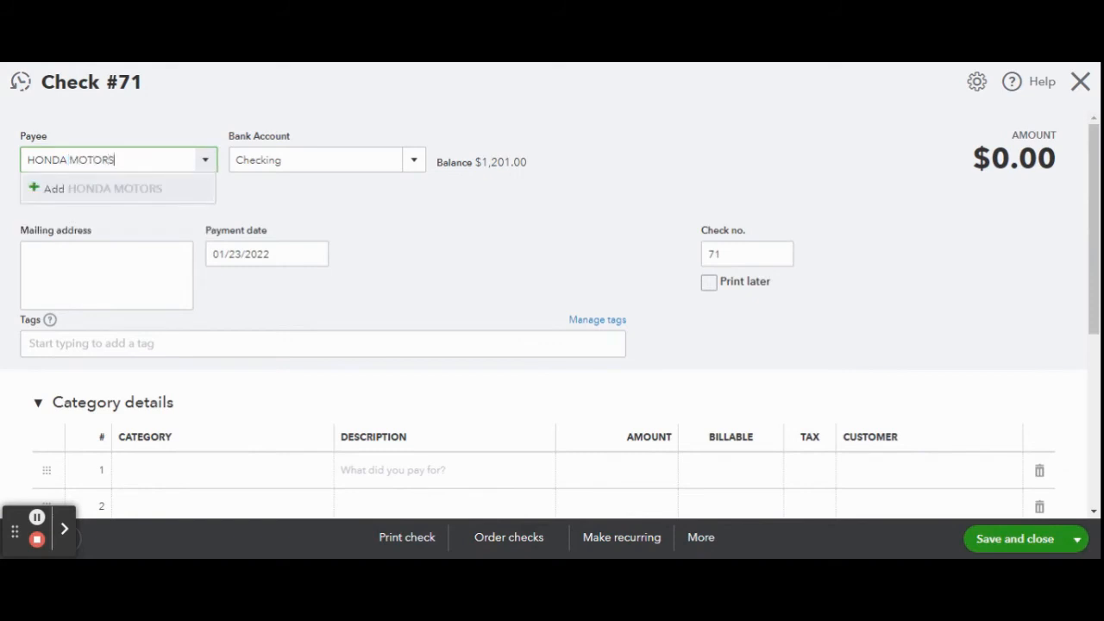
text( LEASE)
key(BackSpace)
key(BackSpace)
key(BackSpace)
key(BackSpace)
key(BackSpace)
key(BackSpace)
click(166, 196)
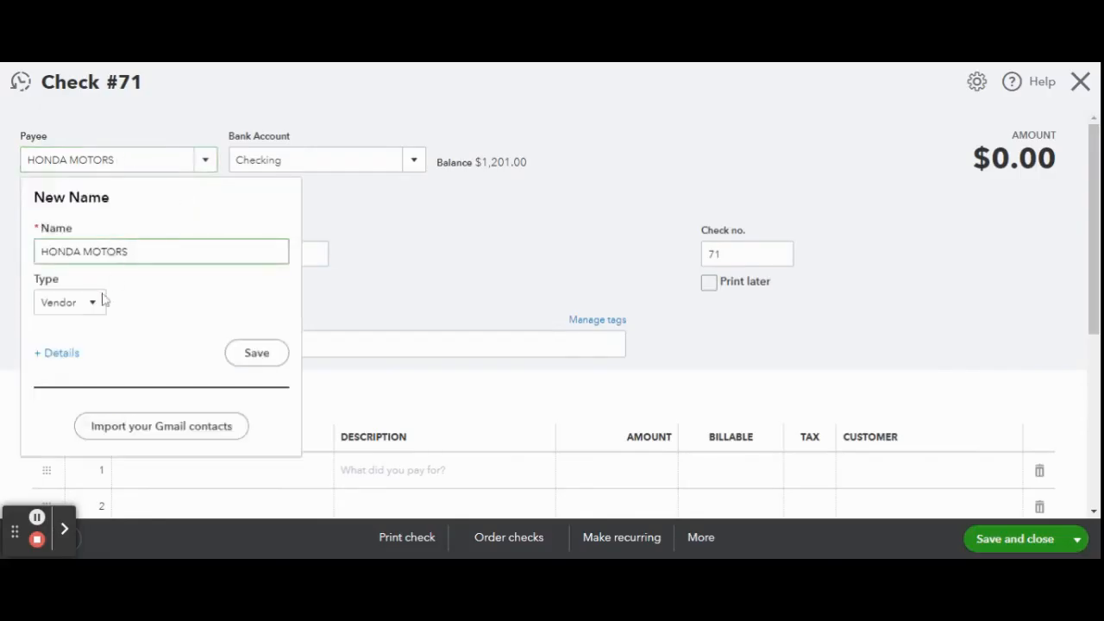
- Open the full vendor details for HONDA MOTORS and save the vendor record with the optional fields left blank
click(55, 355)
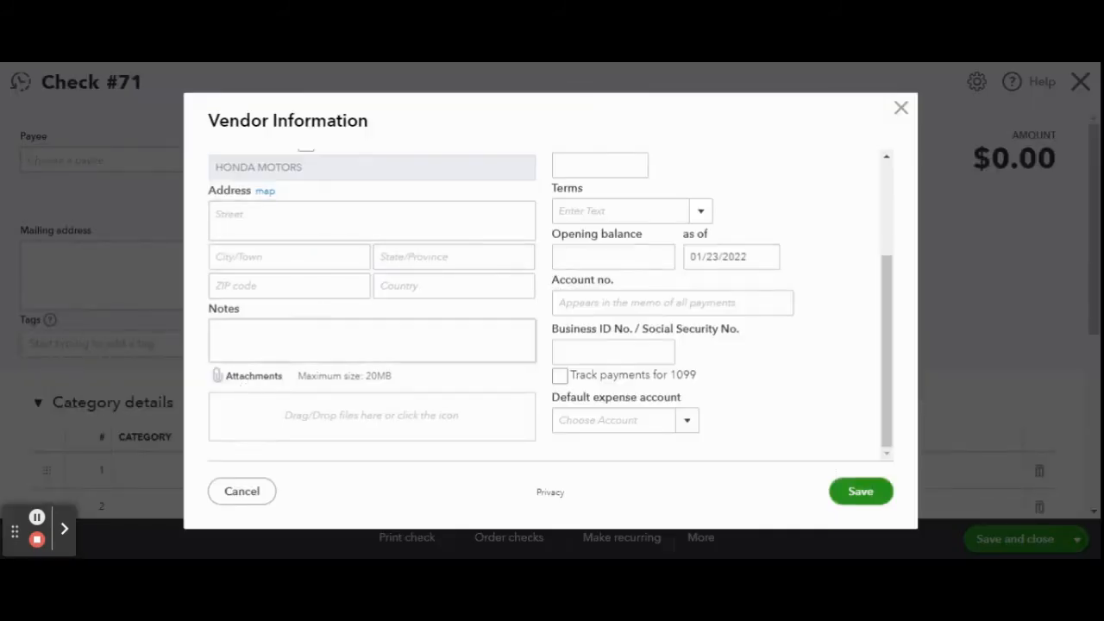
scroll(627, 153, up, 4)
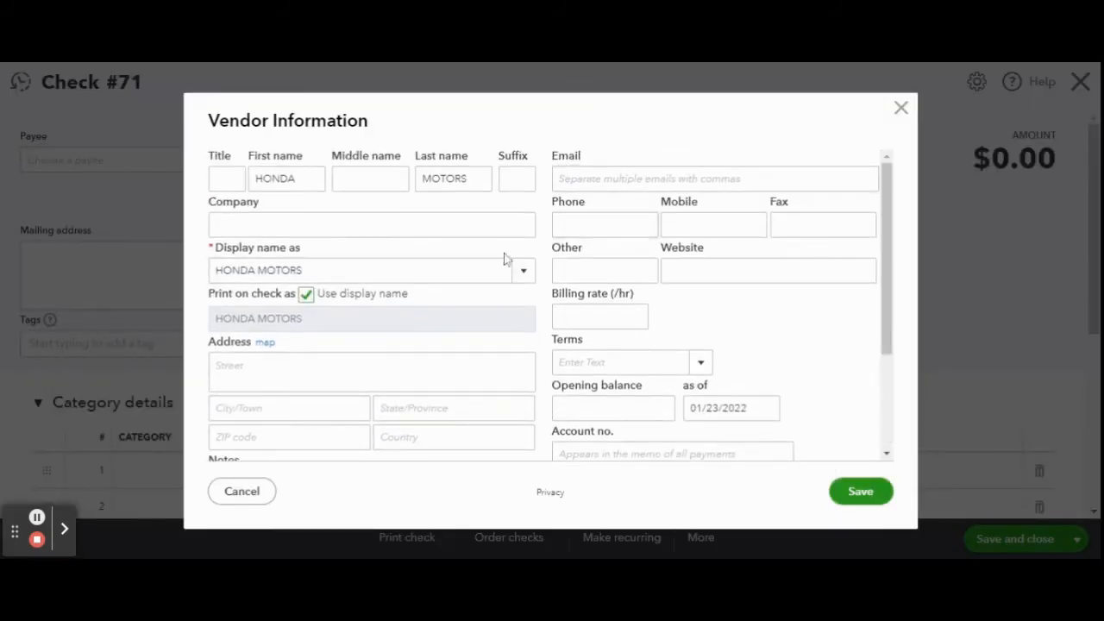
scroll(561, 352, down, 1)
click(619, 322)
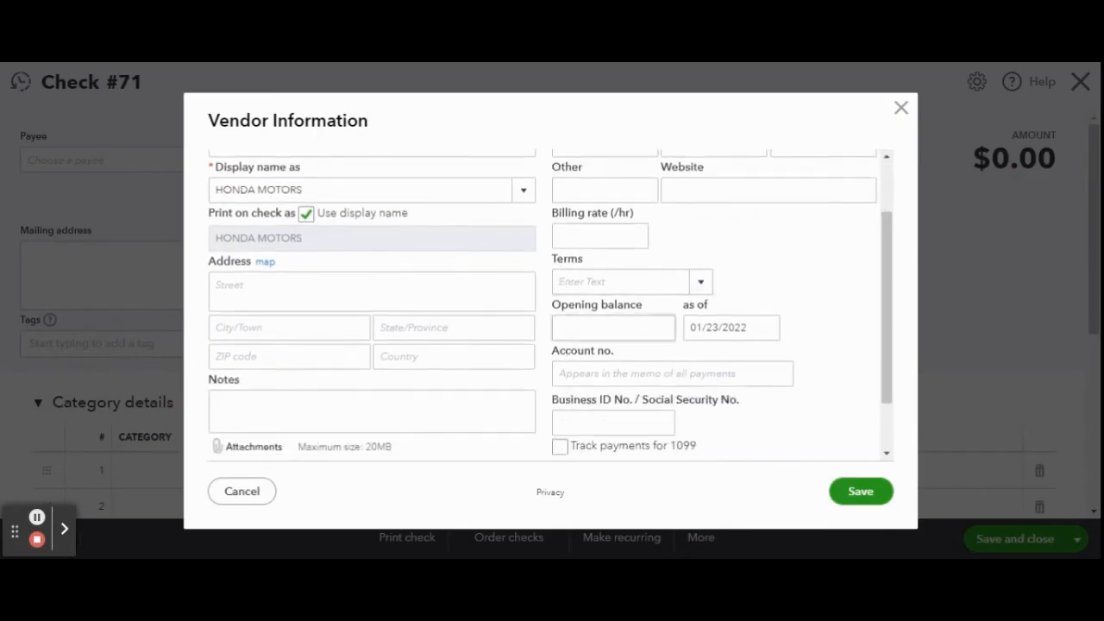
scroll(543, 302, down, 1)
click(604, 303)
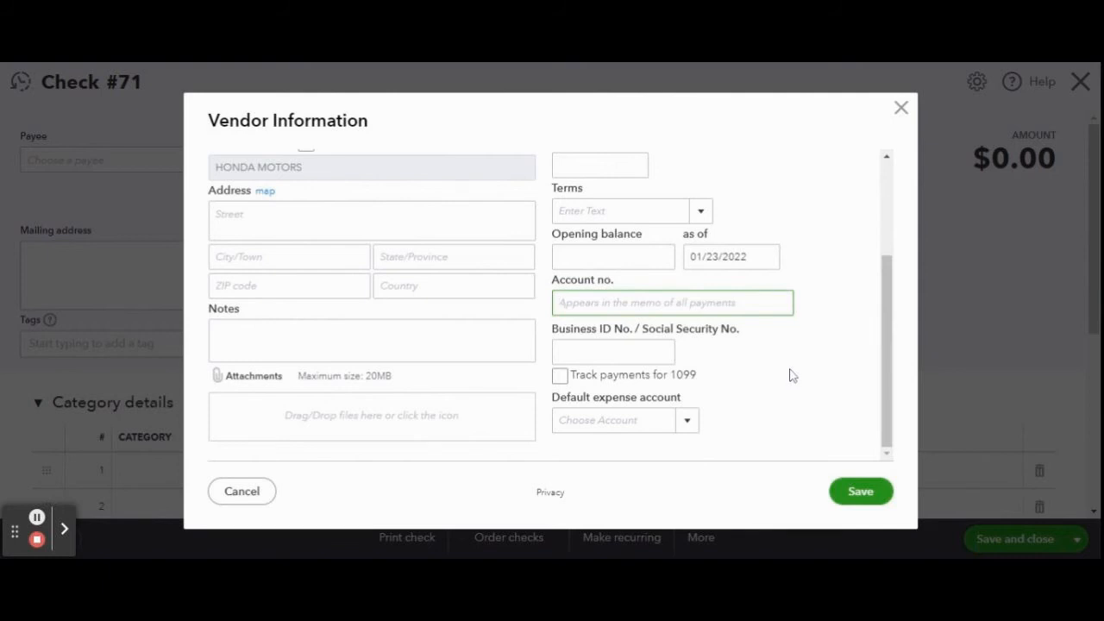
click(859, 492)
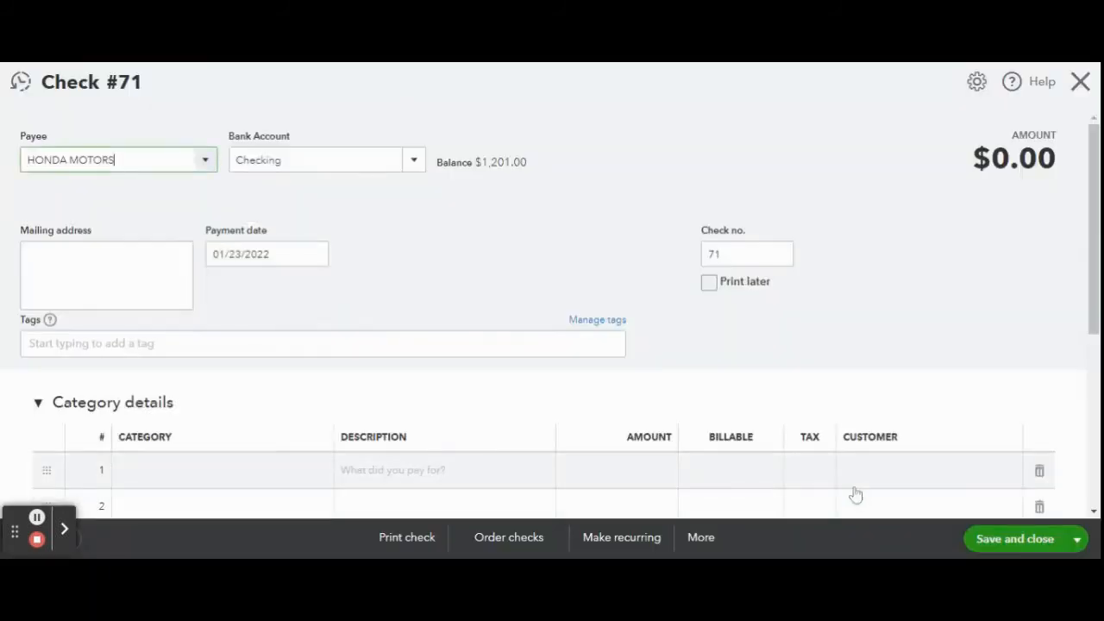
- Fill in the check's first category line with Vehicle lease, the description "may lease payment" and an amount of 550
scroll(503, 284, down, 2)
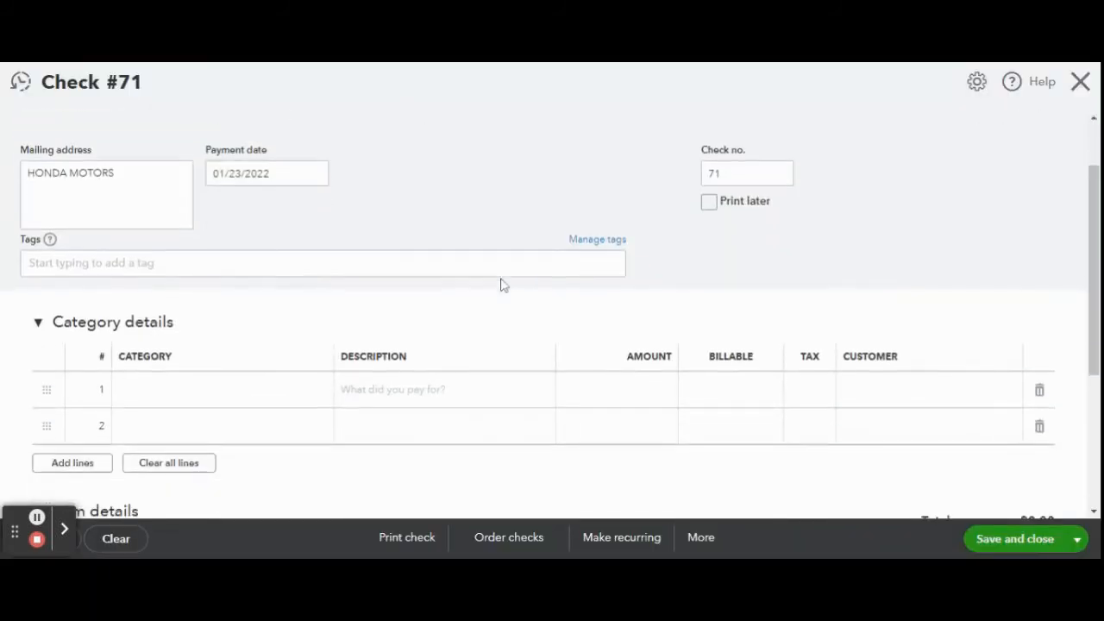
click(330, 315)
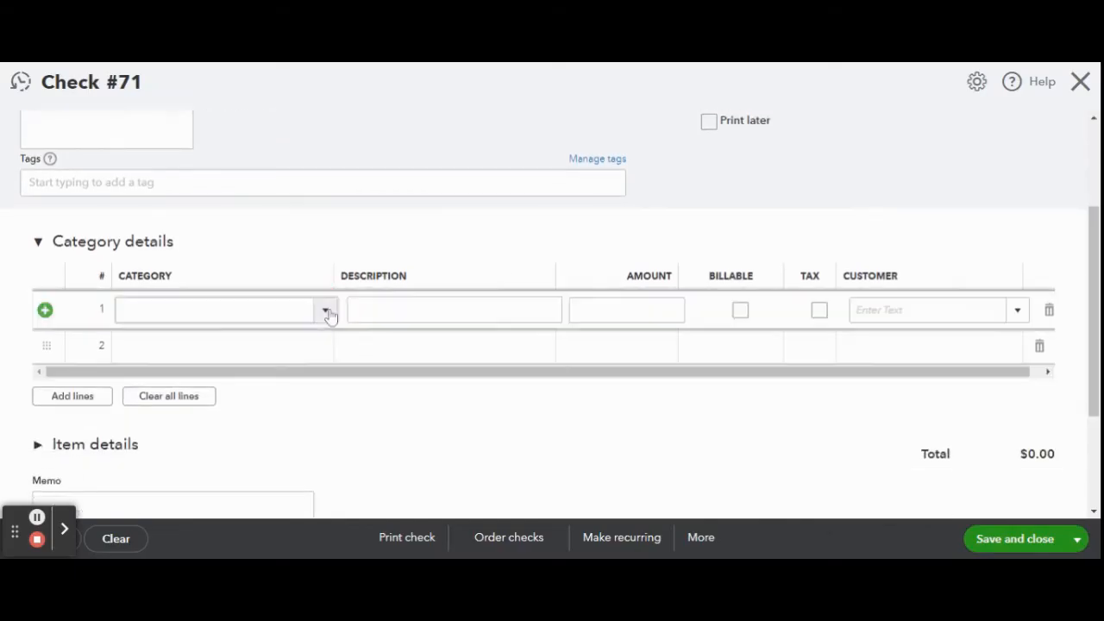
click(381, 316)
text(may lease payment)
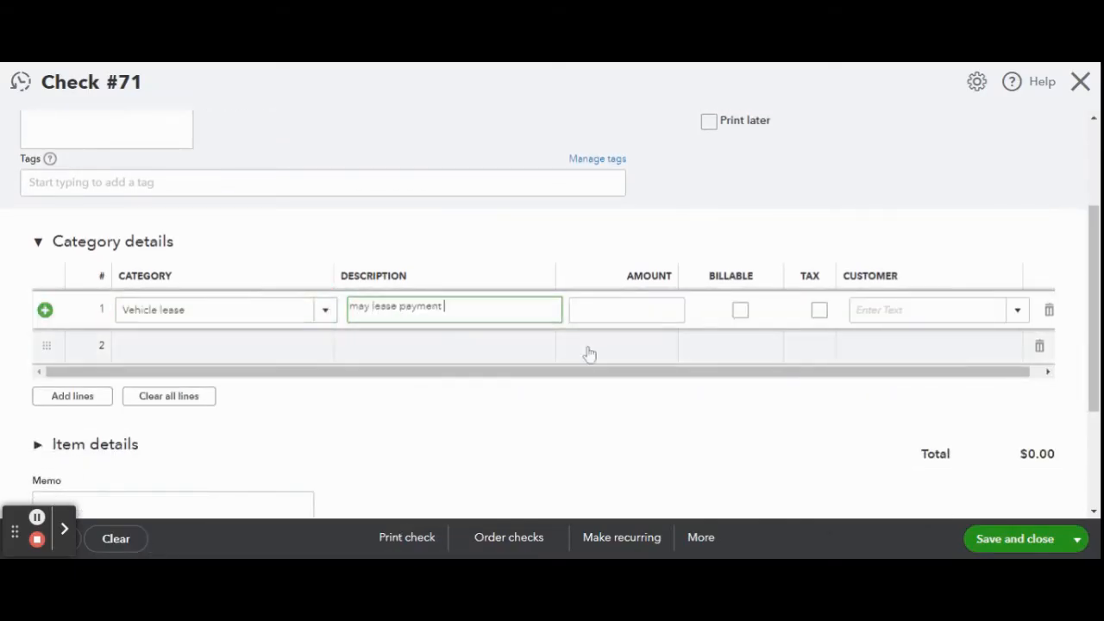
key(Tab)
text(550)
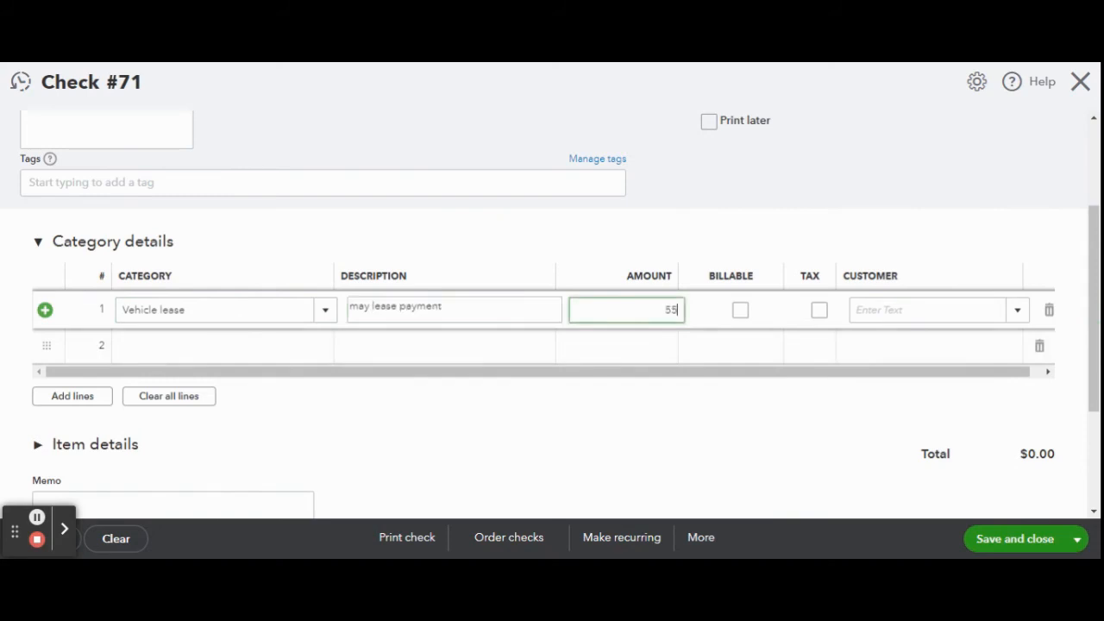
click(677, 427)
- Open the check print queue and generate a print preview of the selected Ford Motor check
scroll(676, 427, down, 2)
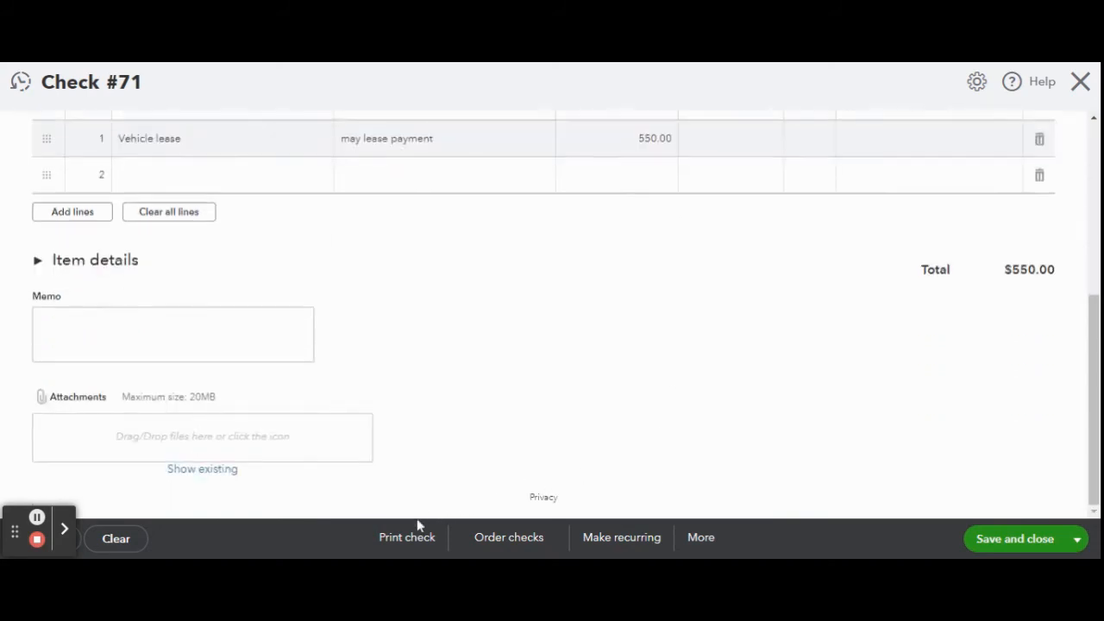
click(404, 539)
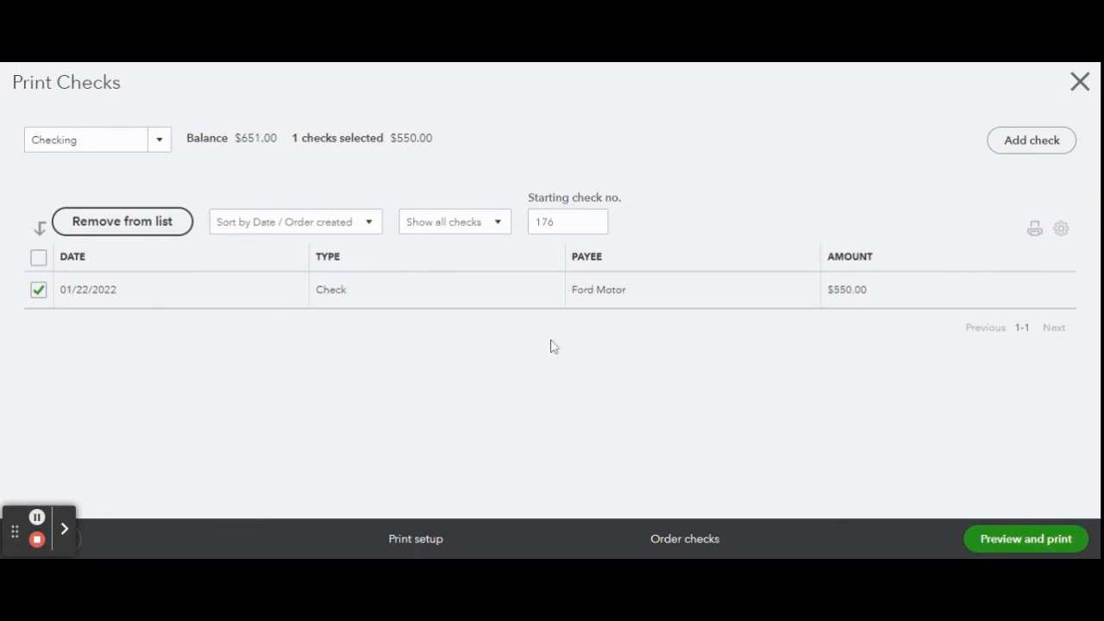
click(1027, 542)
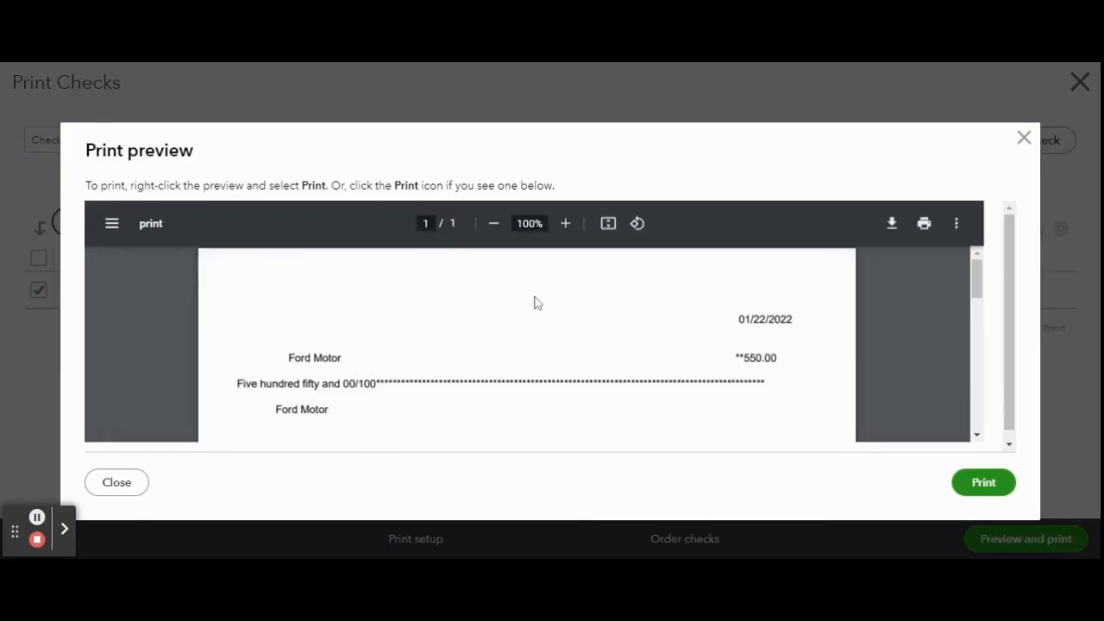
- Examine the payee, date, amount and payment stubs of the Ford Motor check in the print preview
scroll(537, 302, down, 1)
scroll(534, 301, down, 2)
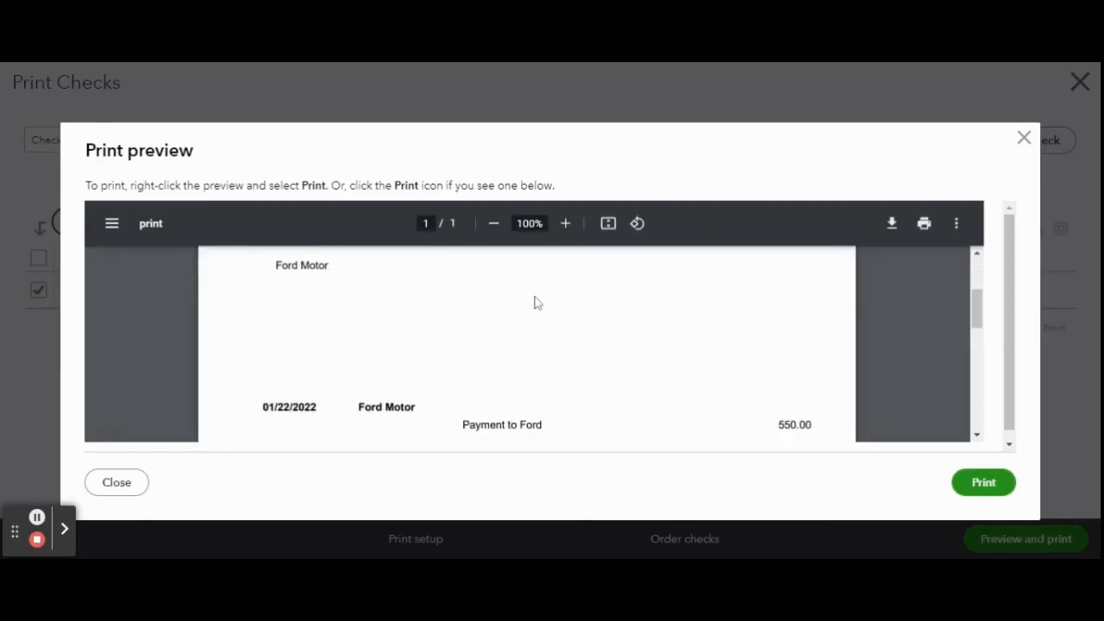
scroll(535, 302, up, 3)
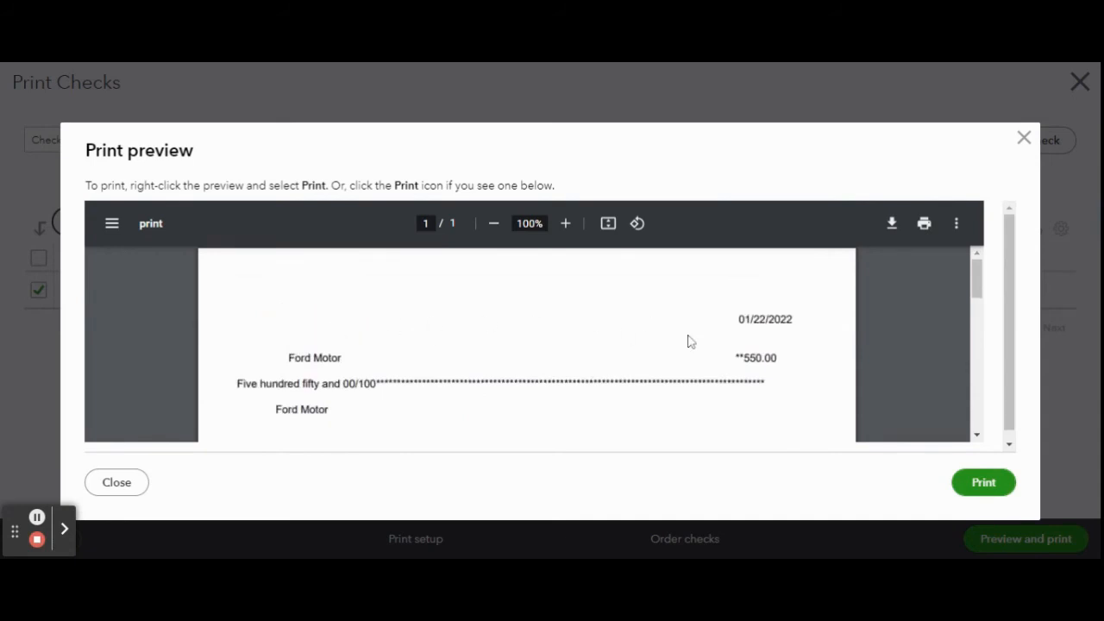
scroll(690, 341, down, 1)
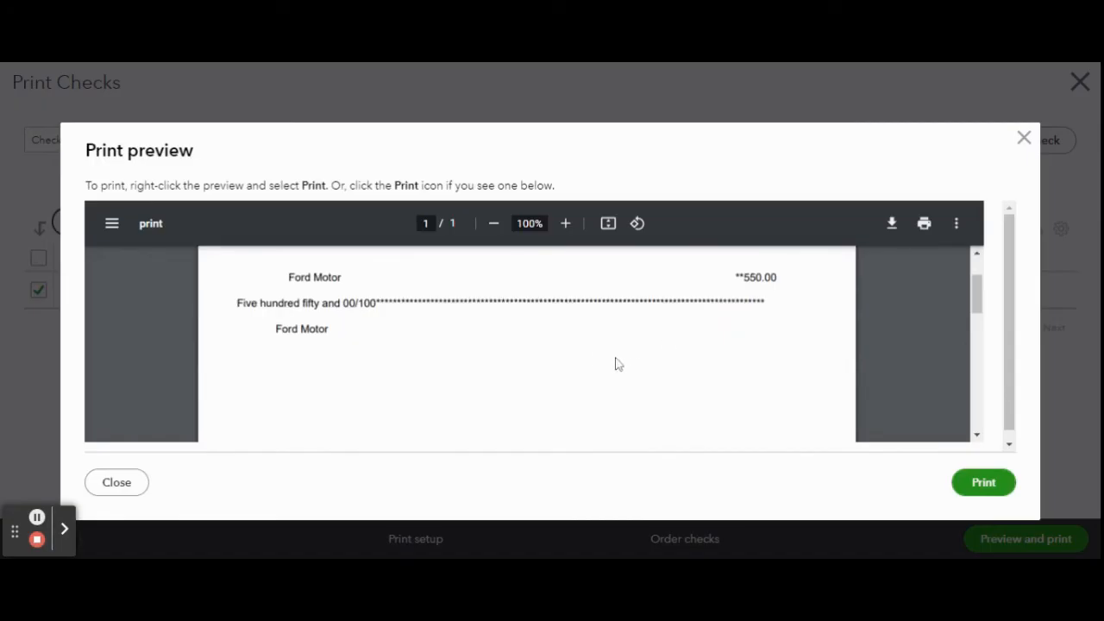
scroll(634, 357, down, 1)
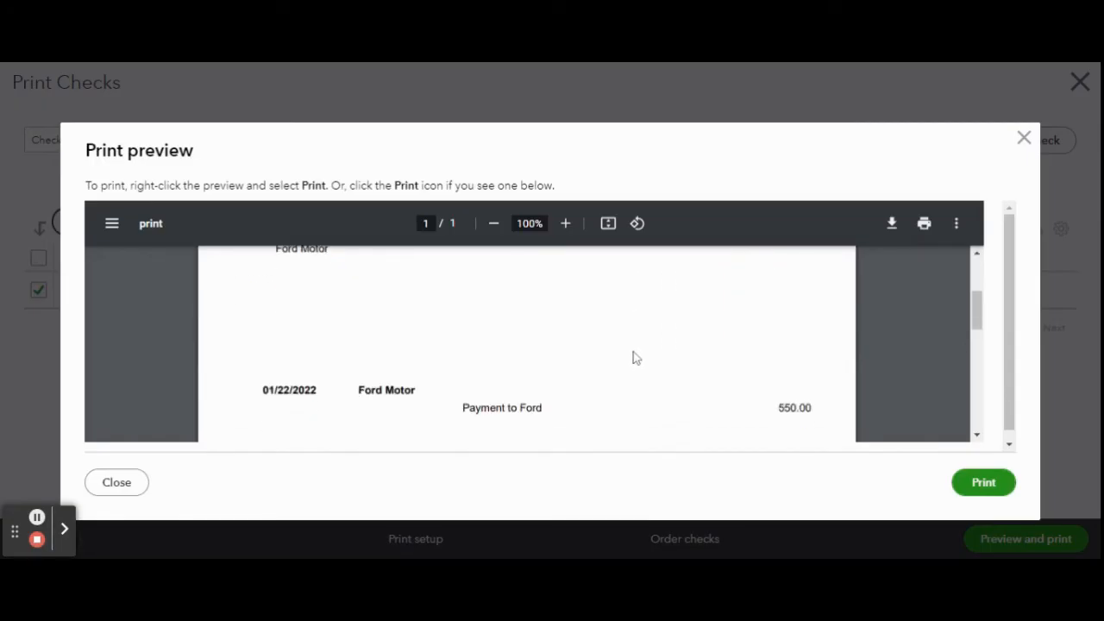
scroll(634, 358, down, 1)
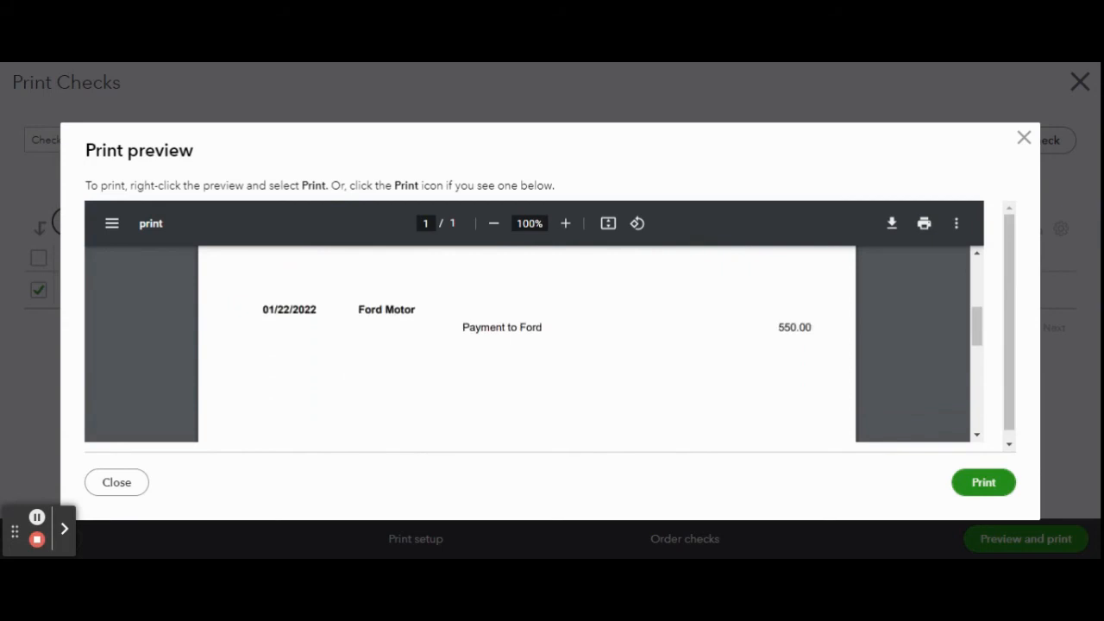
scroll(348, 368, down, 1)
scroll(348, 368, up, 1)
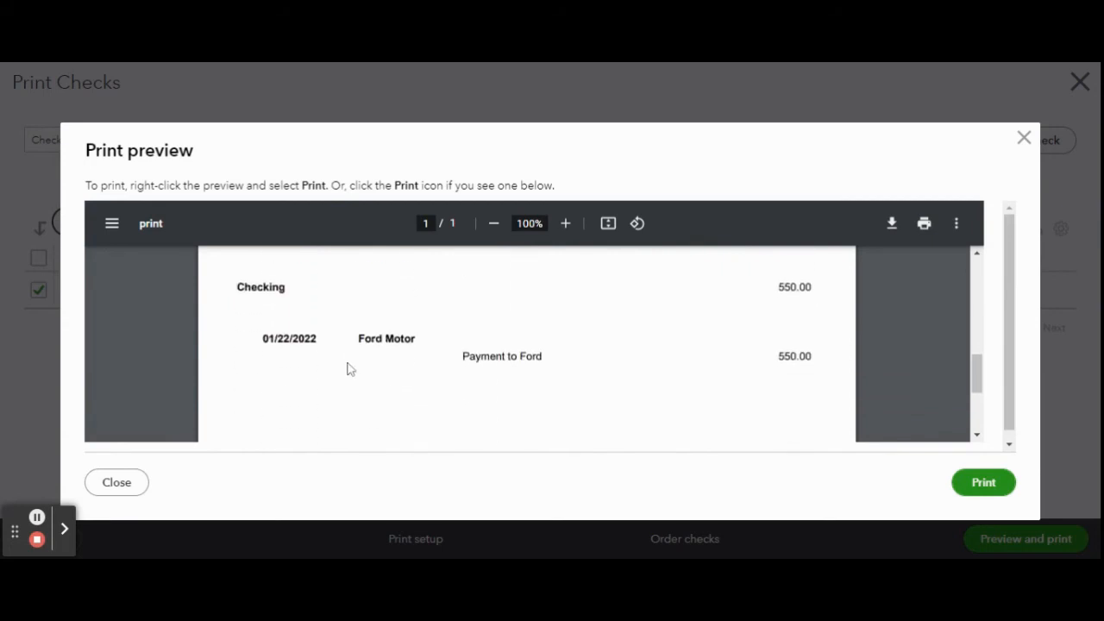
- Close the preview, confirming that all checks printed correctly, and leave the check print queue
click(1024, 139)
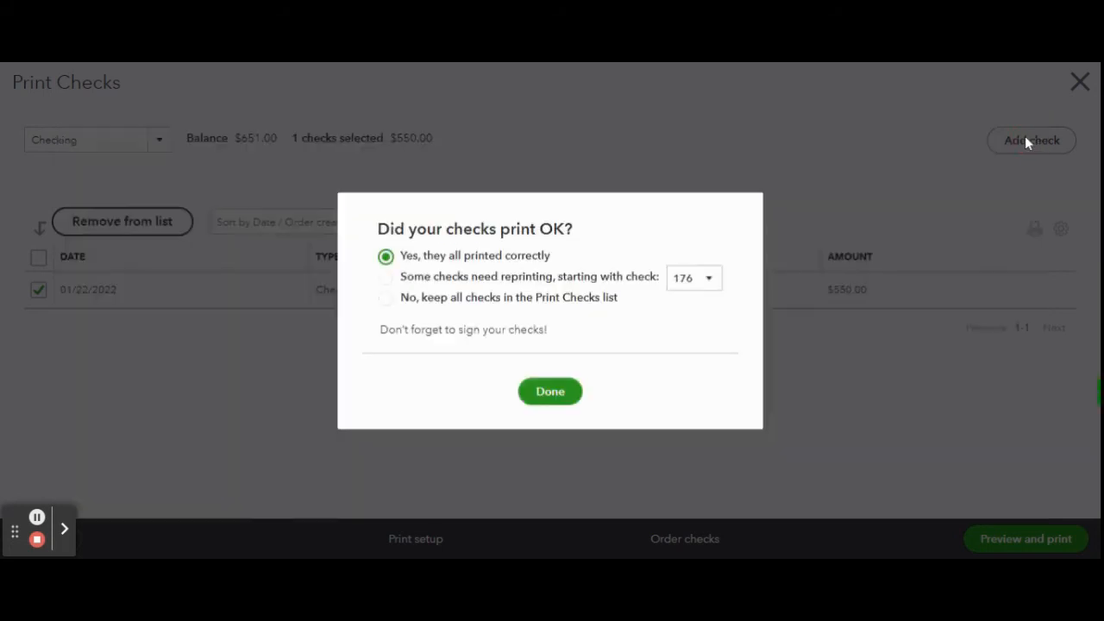
click(559, 395)
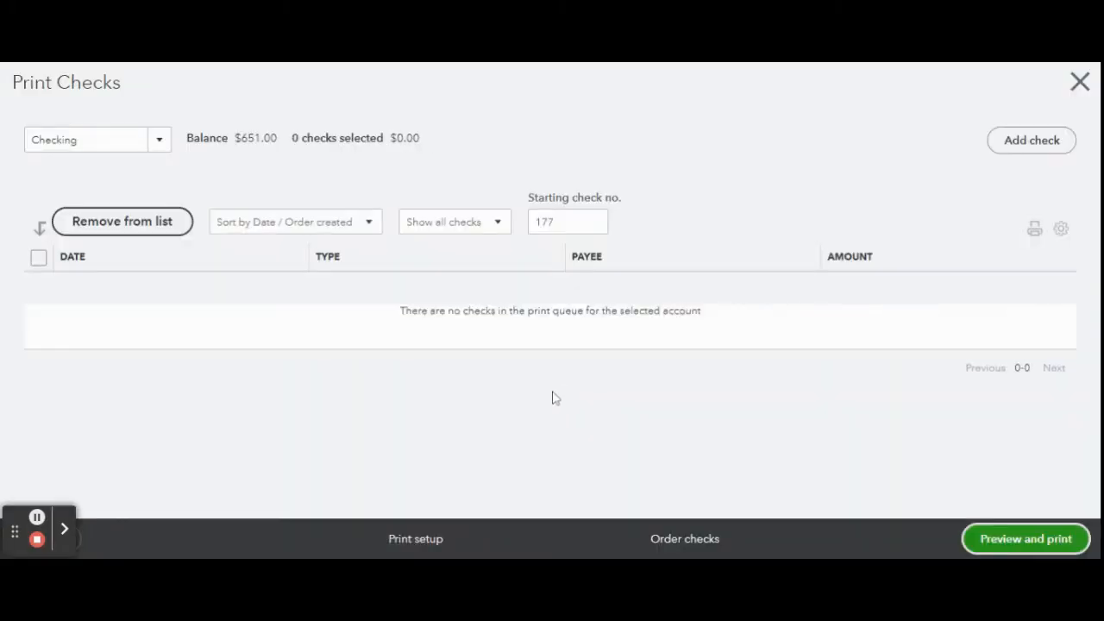
click(1080, 82)
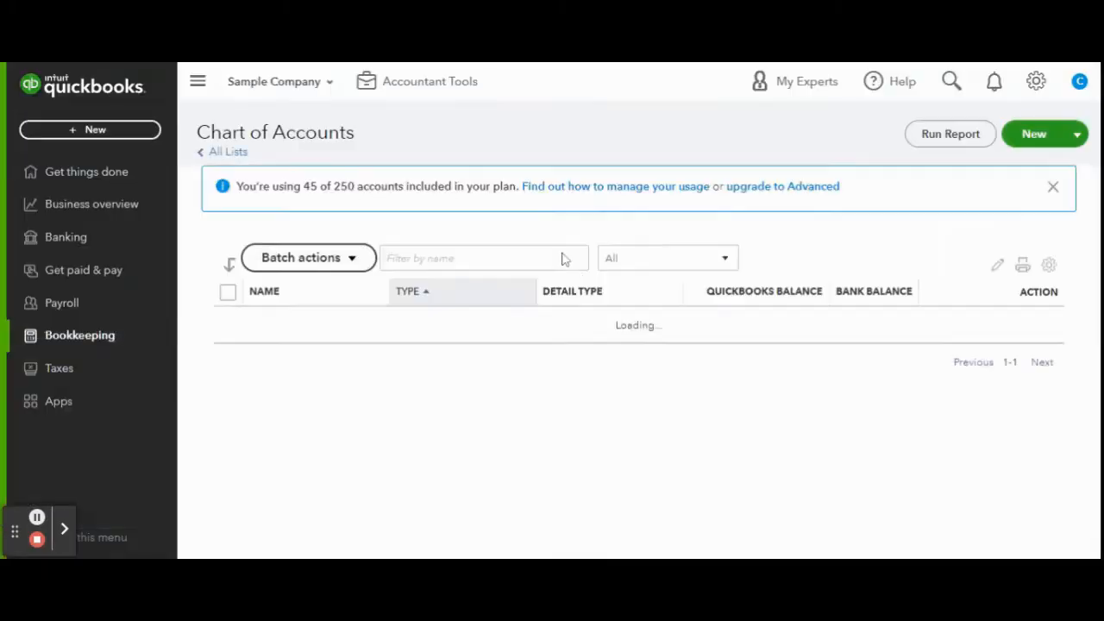
- Open the bank transactions in the Bookkeeping area
click(43, 339)
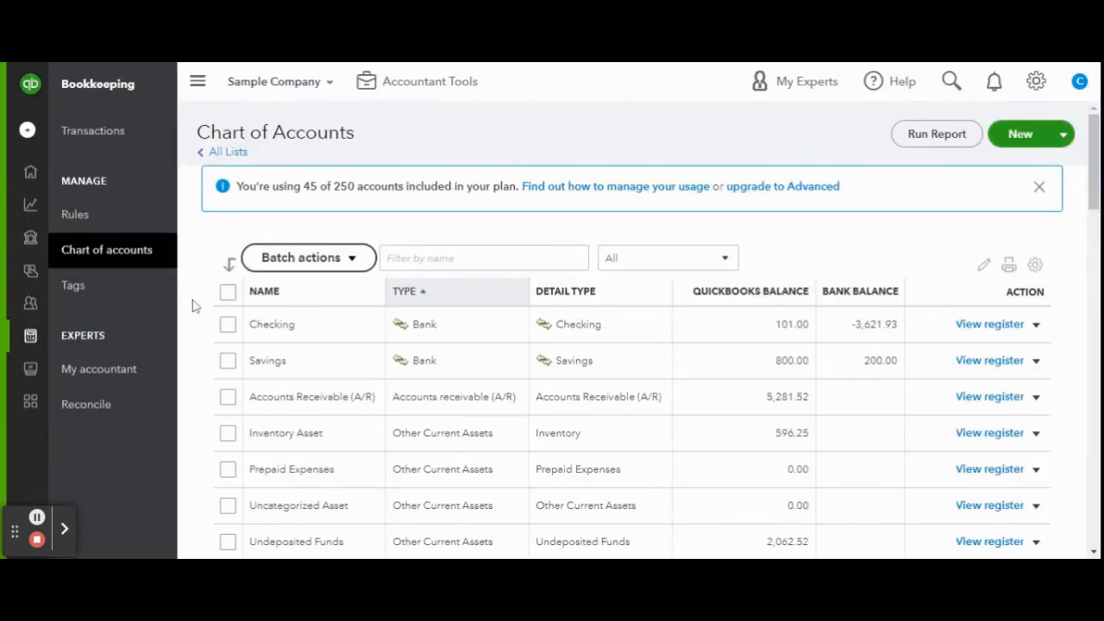
click(121, 133)
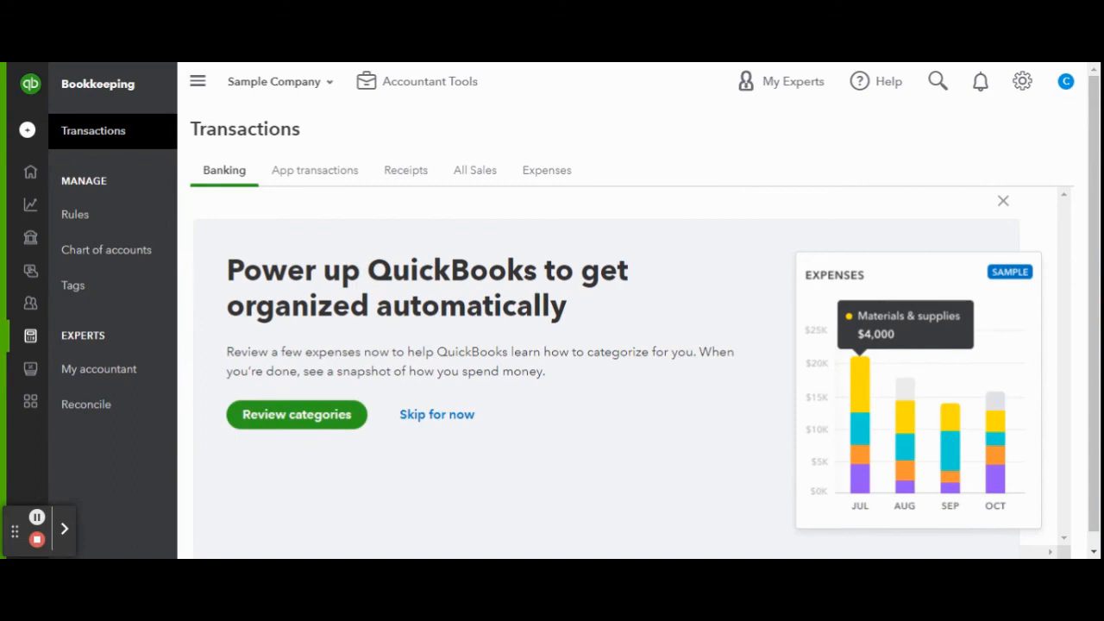
scroll(199, 273, down, 1)
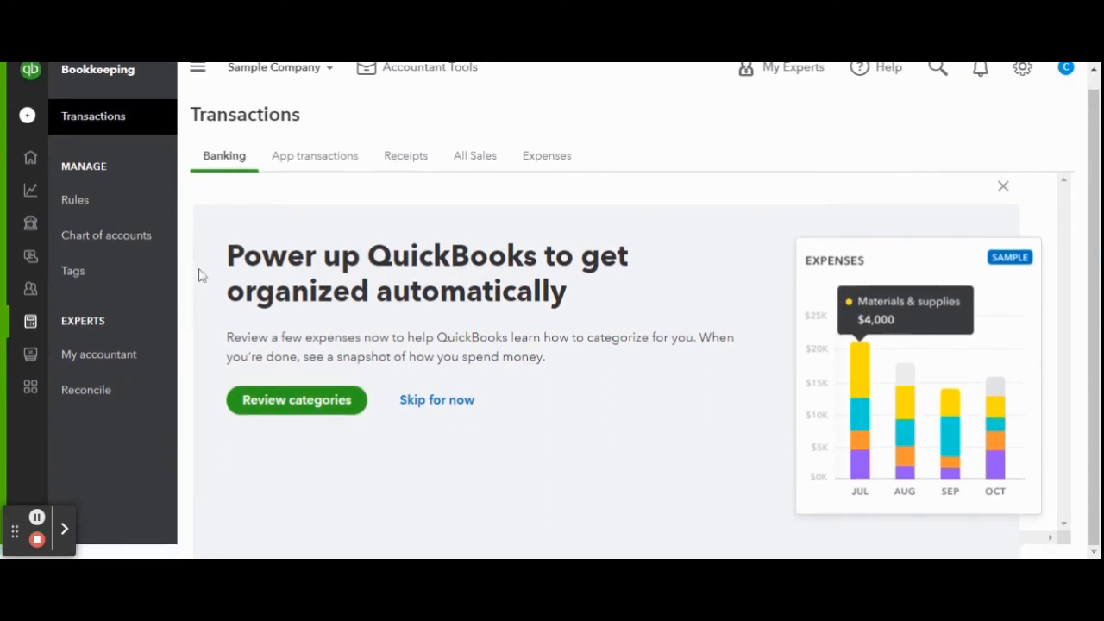
click(302, 401)
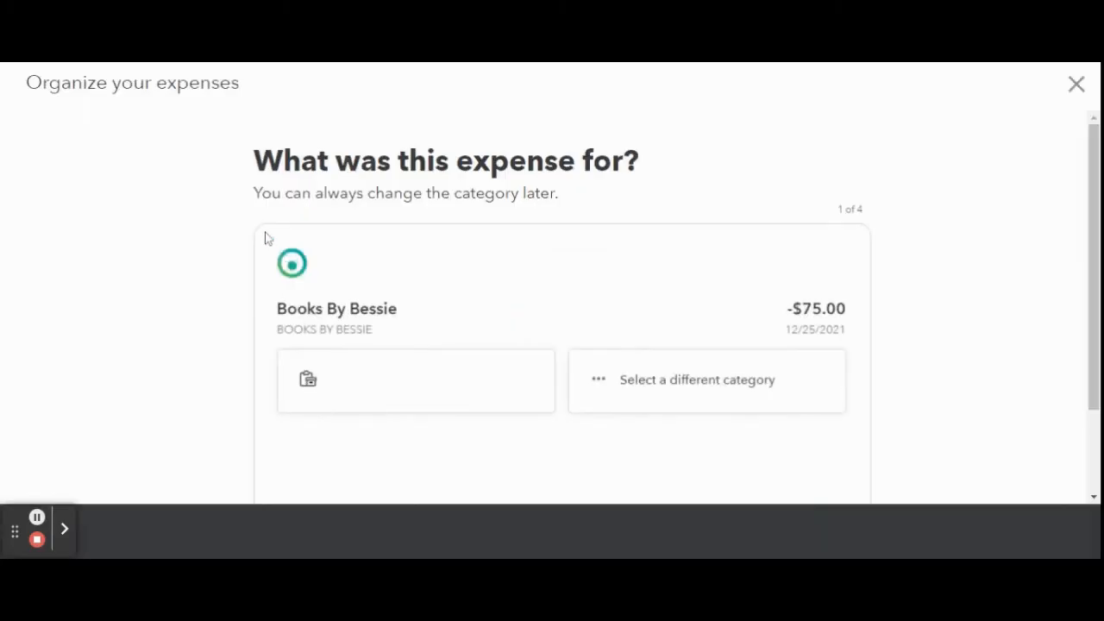
scroll(233, 227, down, 2)
click(422, 452)
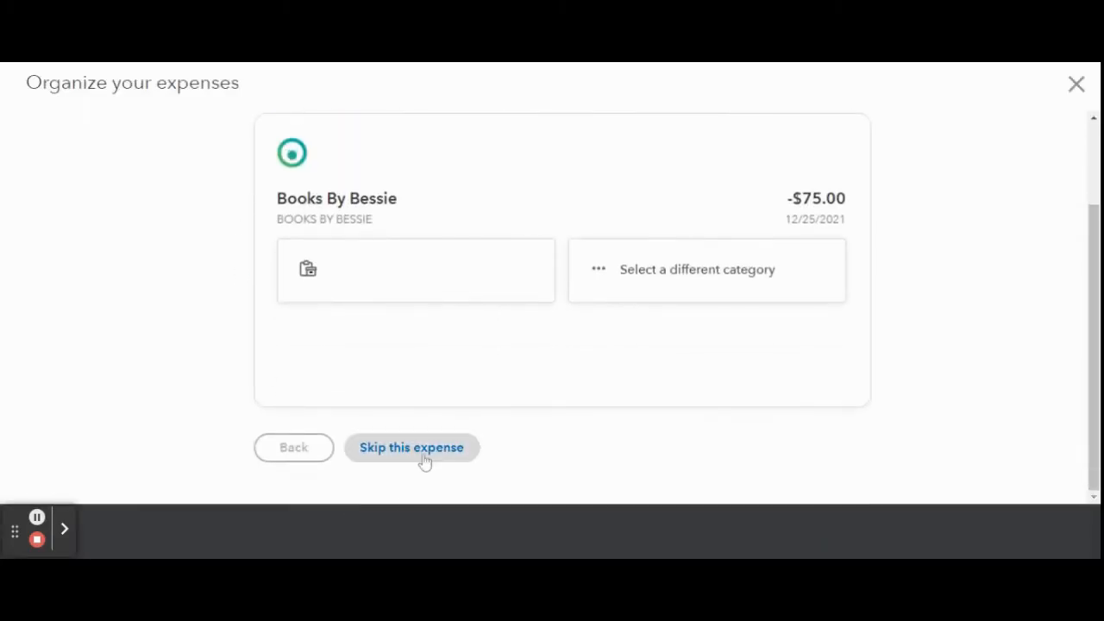
click(1078, 86)
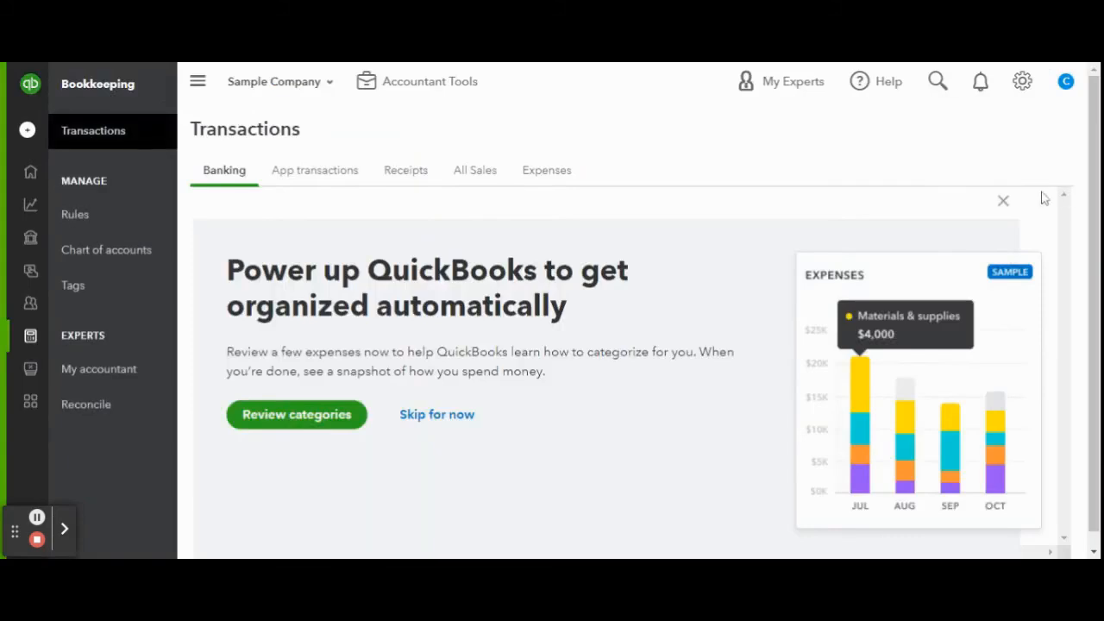
- Dismiss the category review introduction and the expense category tip to reach the Checking account's bank transactions
click(1003, 200)
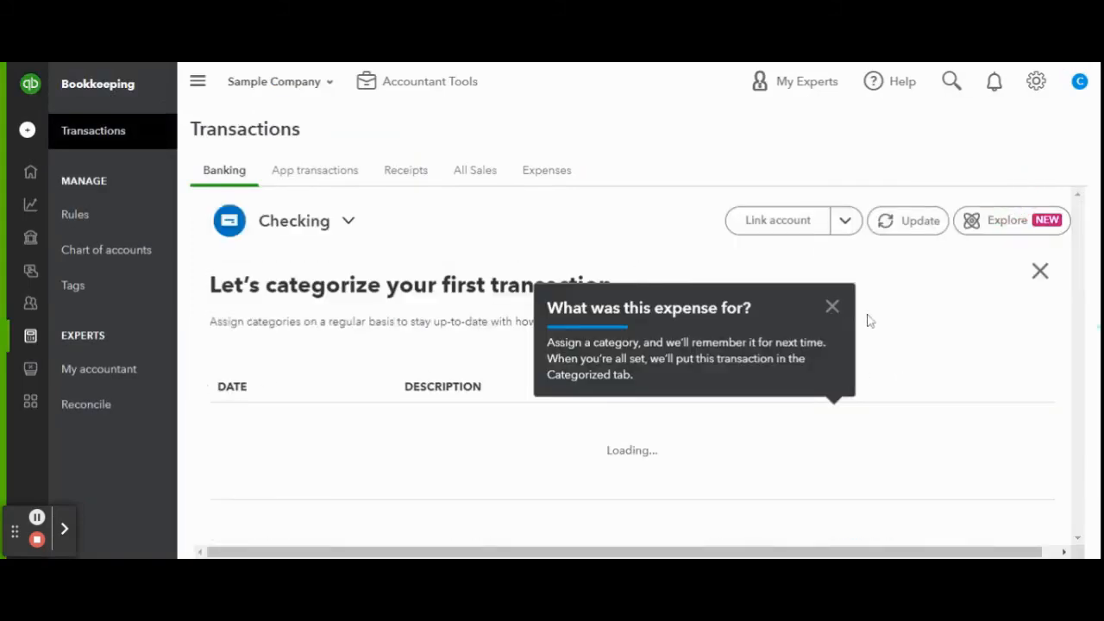
click(833, 307)
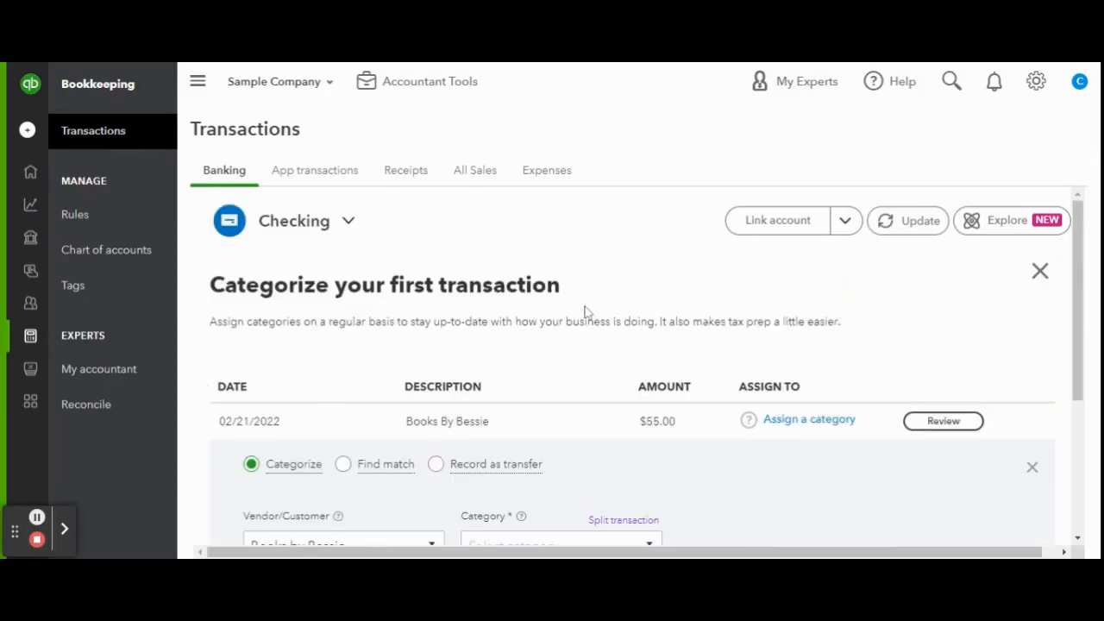
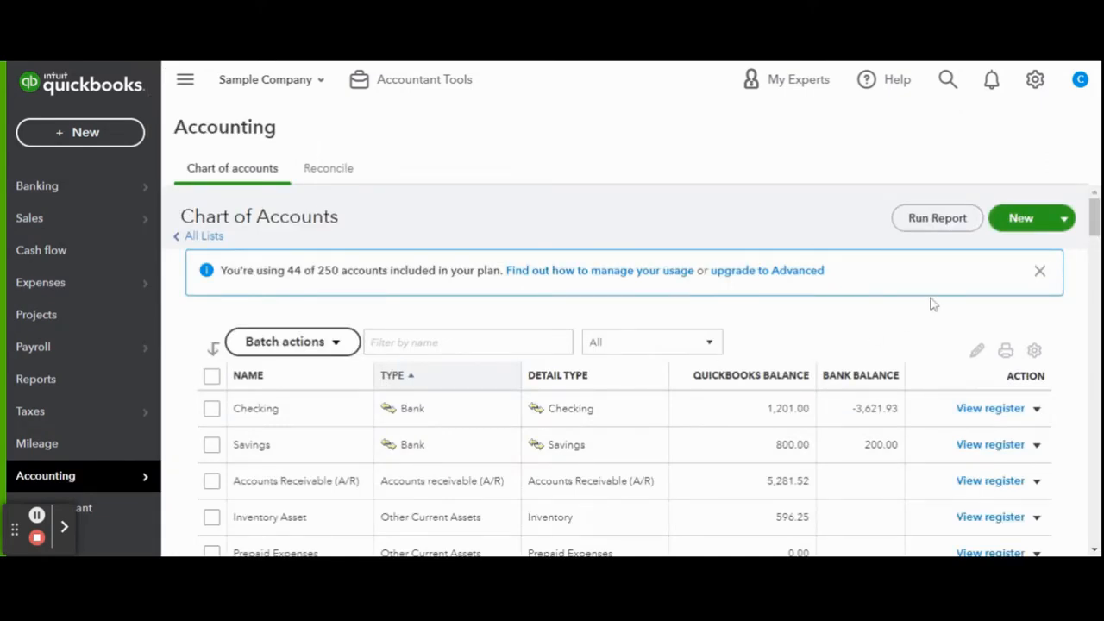
- Create a new account in the chart of accounts with type Other Expense and detail type Vehicle Lease
click(1018, 229)
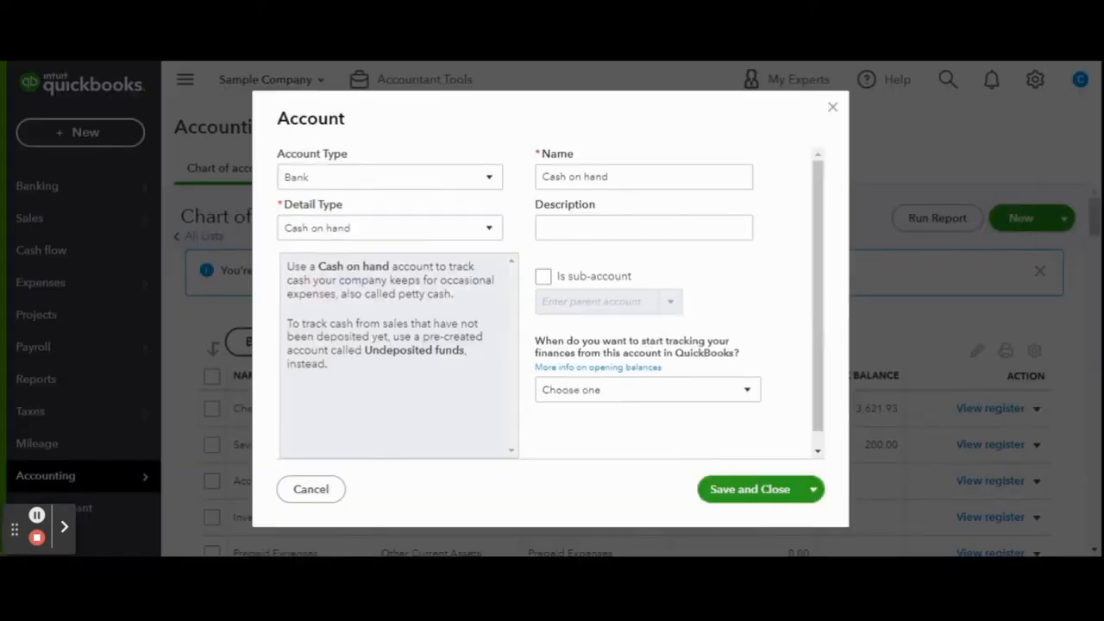
click(488, 181)
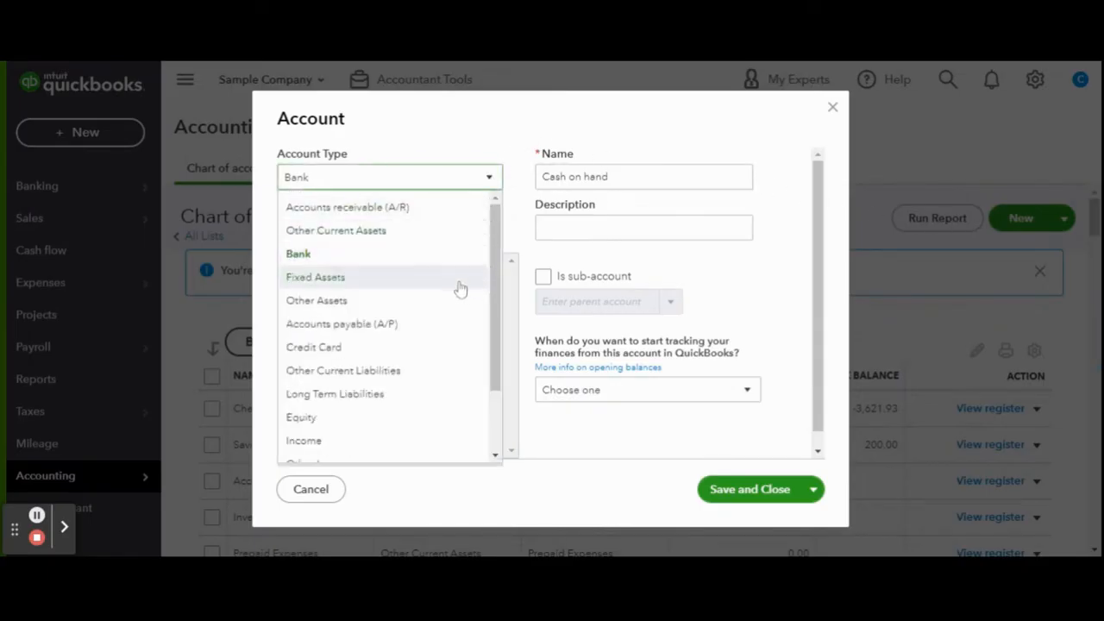
scroll(458, 298, down, 2)
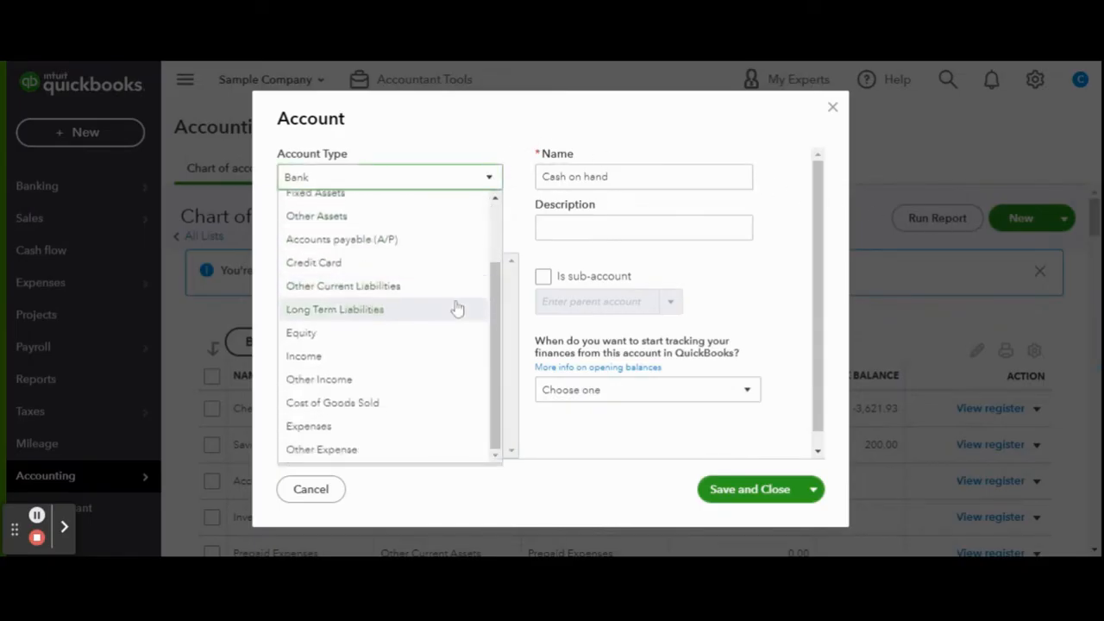
click(417, 459)
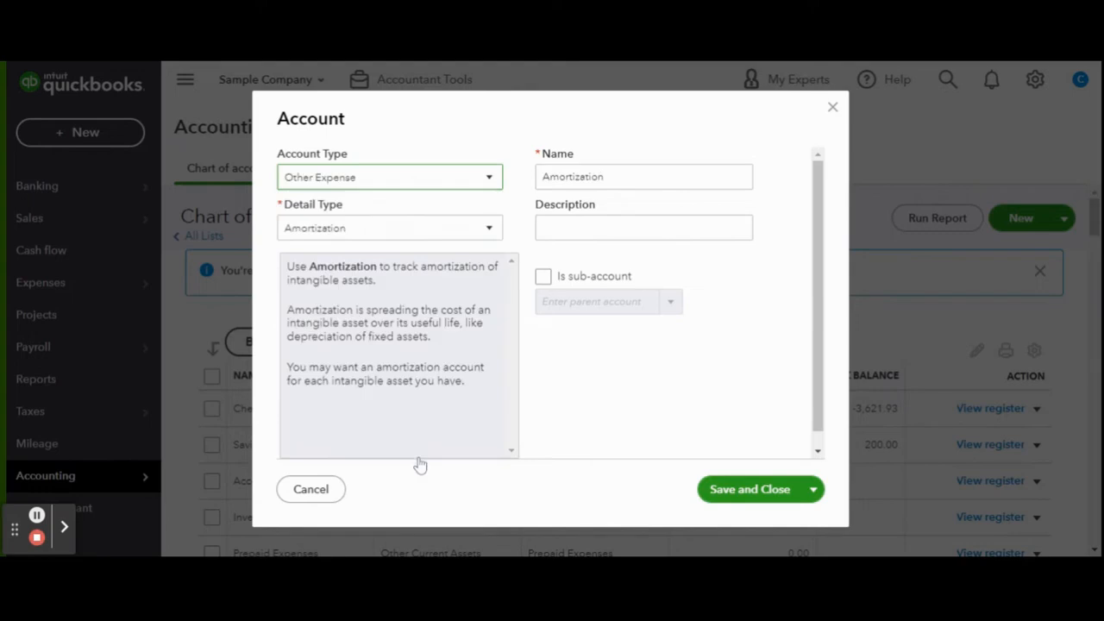
click(483, 228)
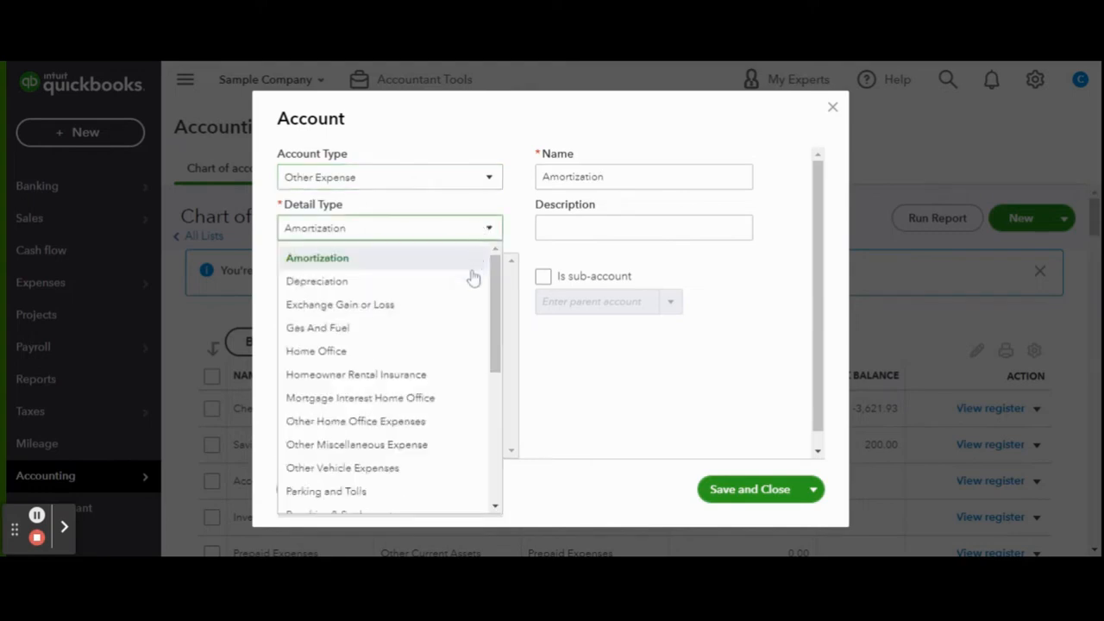
scroll(474, 276, down, 2)
scroll(473, 278, down, 3)
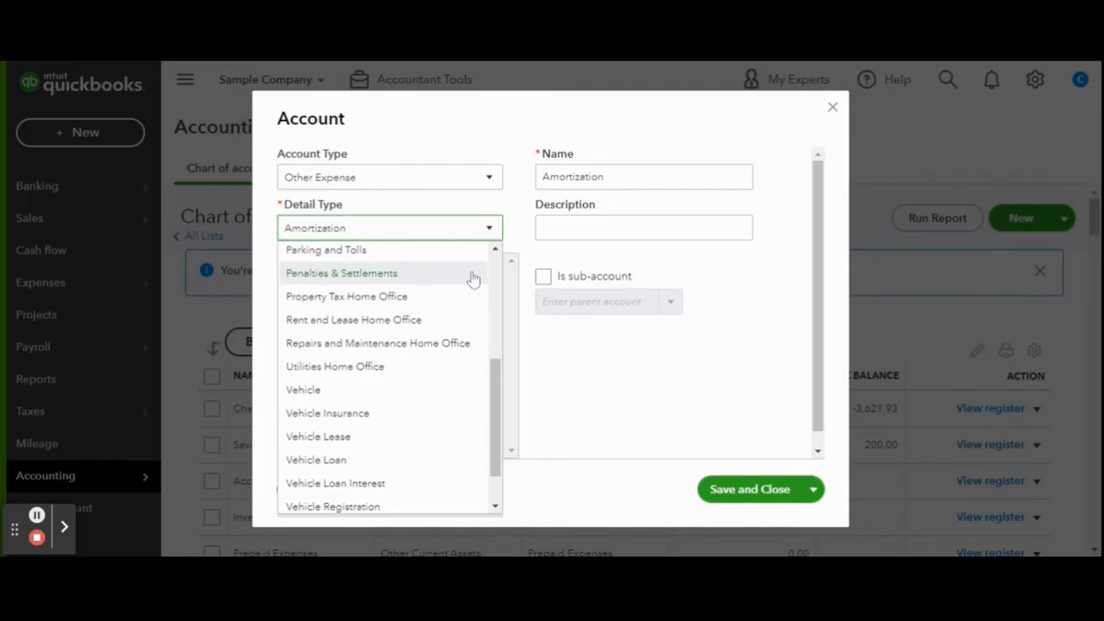
scroll(473, 278, down, 2)
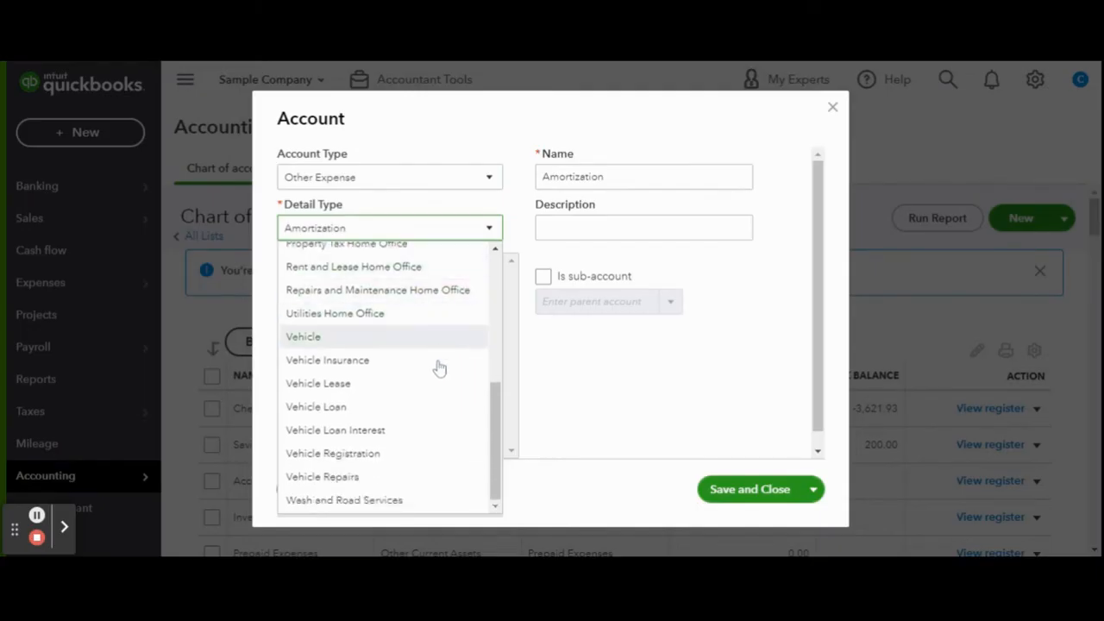
click(424, 390)
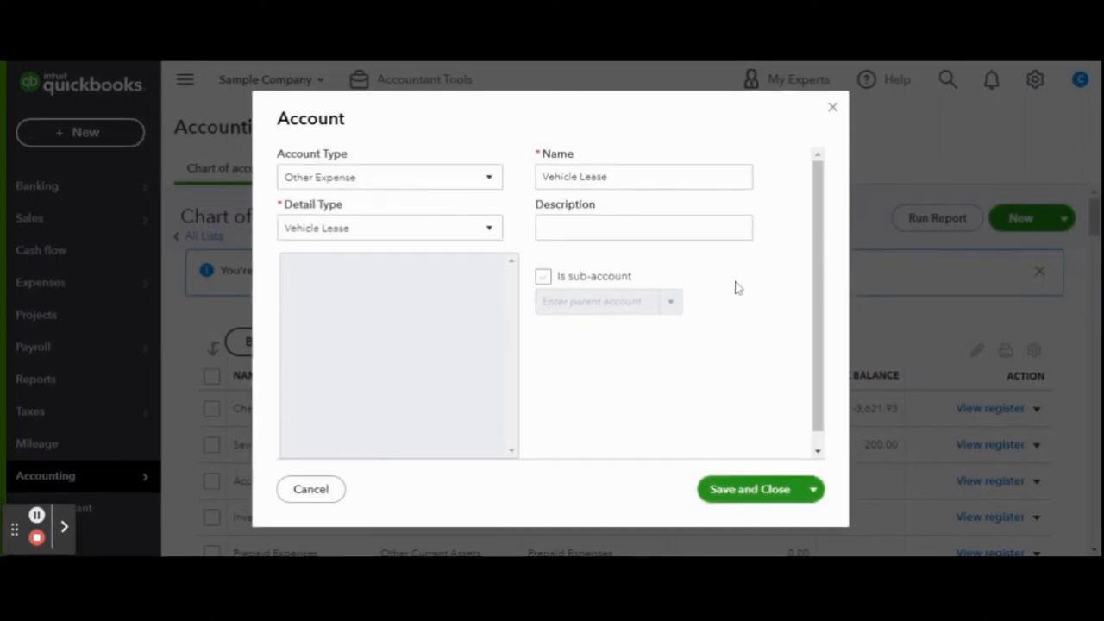
click(756, 492)
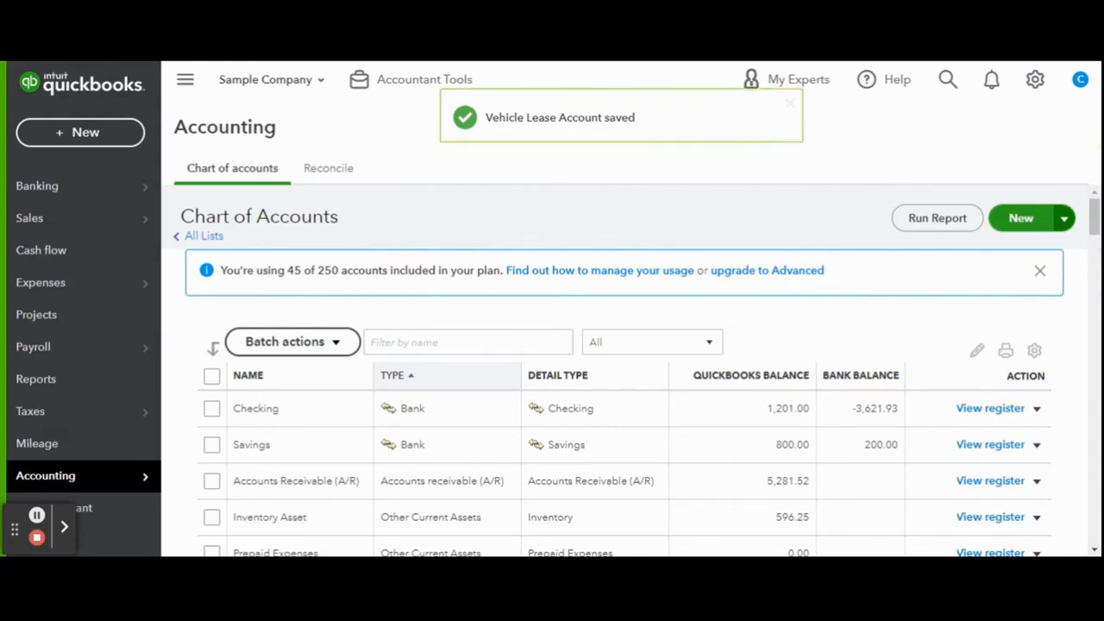
- Start a new check from the expense transactions
mouse_move(125, 295)
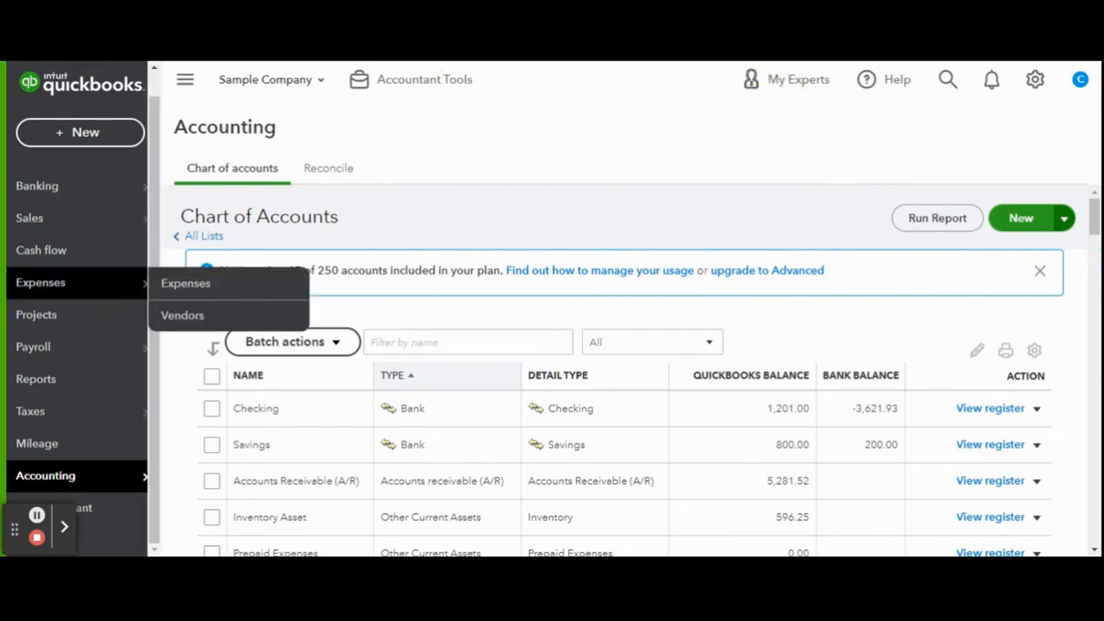
click(125, 295)
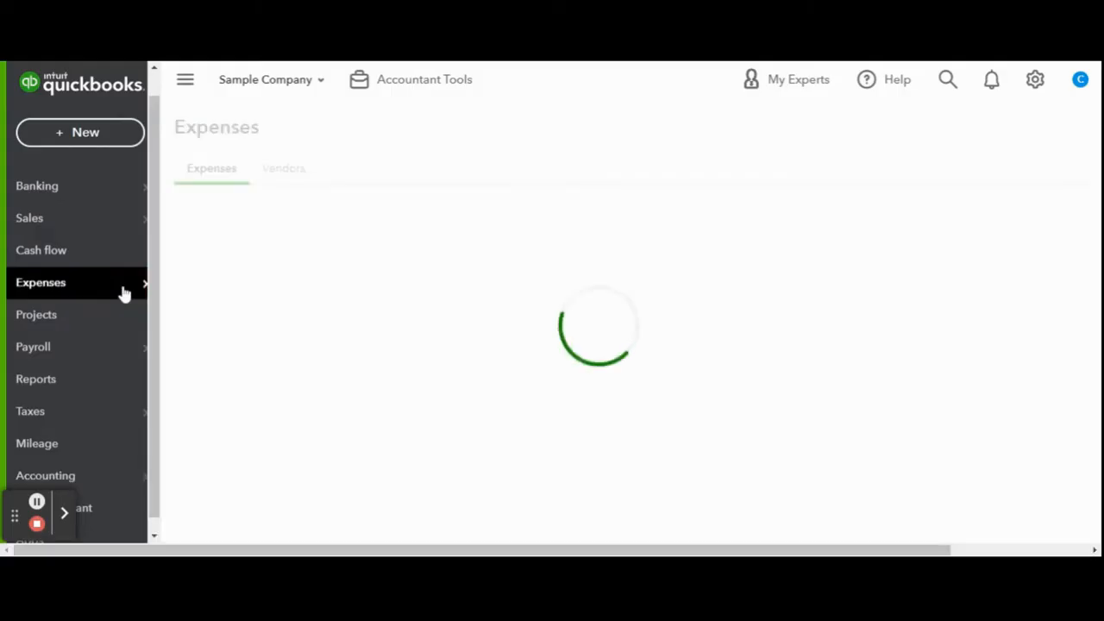
click(1042, 228)
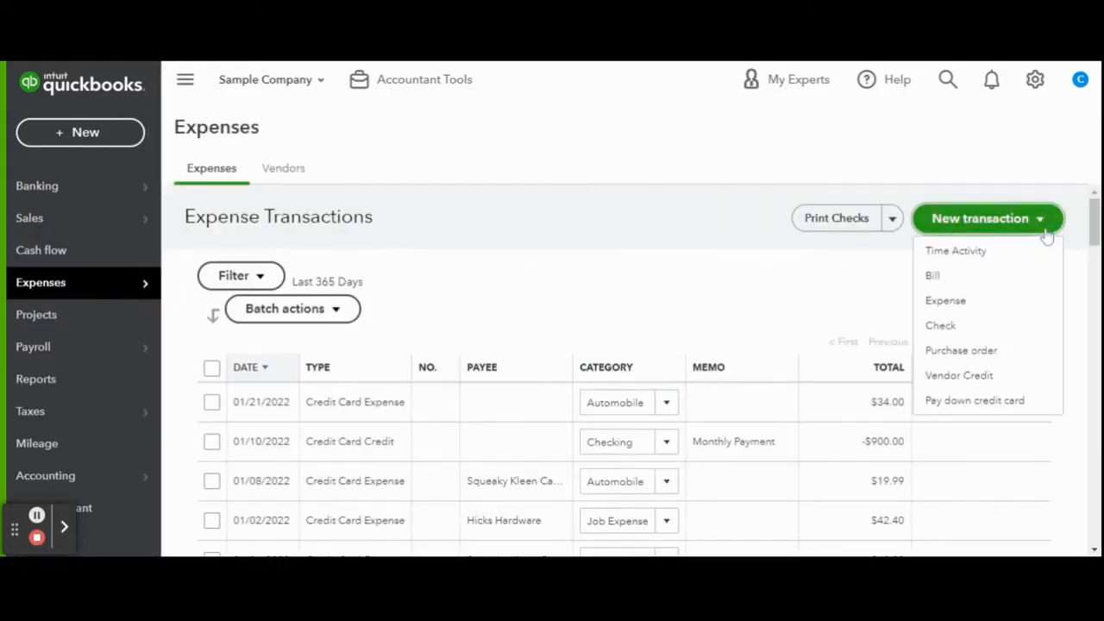
click(1032, 326)
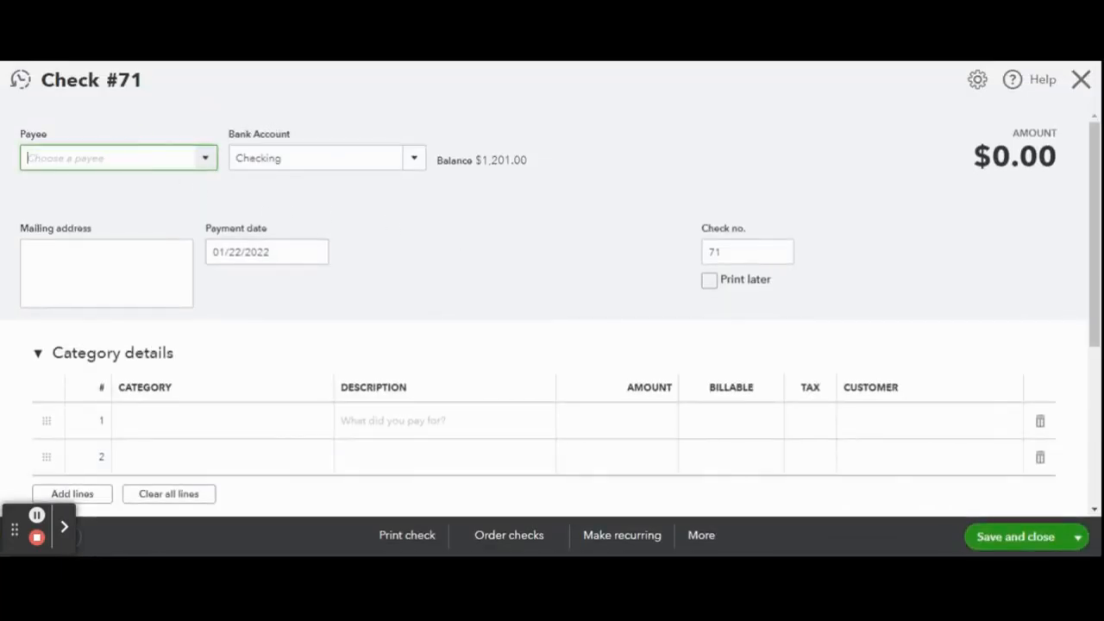
- Enter Ford Motor as the check's payee and start adding it as a new vendor
text(ford)
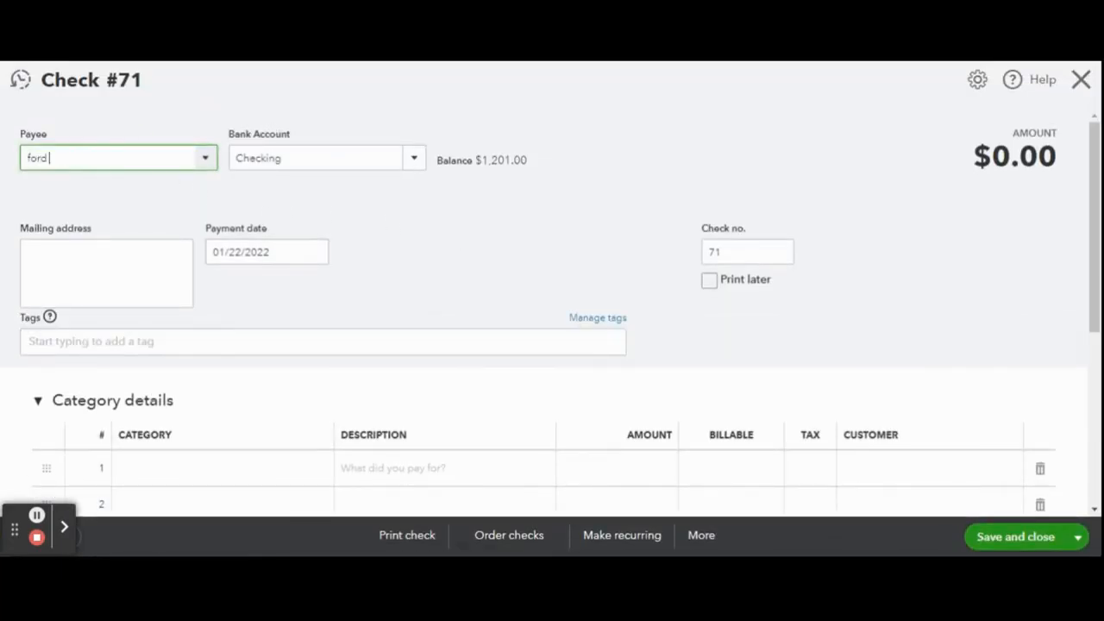
text( motor)
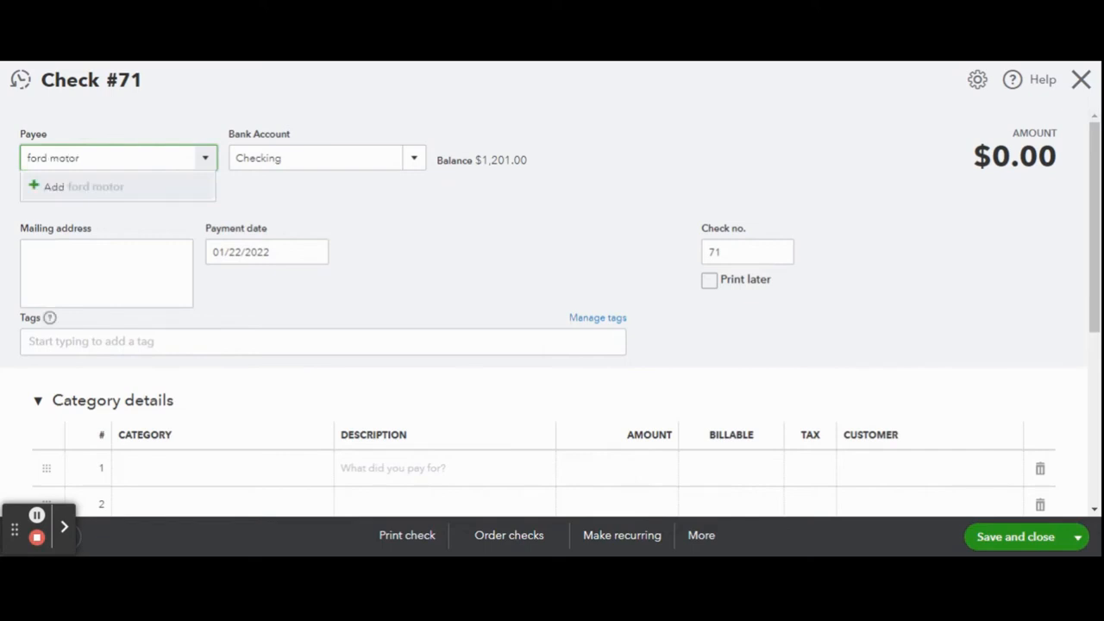
key(BackSpace)
key(BackSpace)
key(BackSpace)
key(BackSpace)
key(BackSpace)
key(BackSpace)
key(BackSpace)
key(BackSpace)
key(BackSpace)
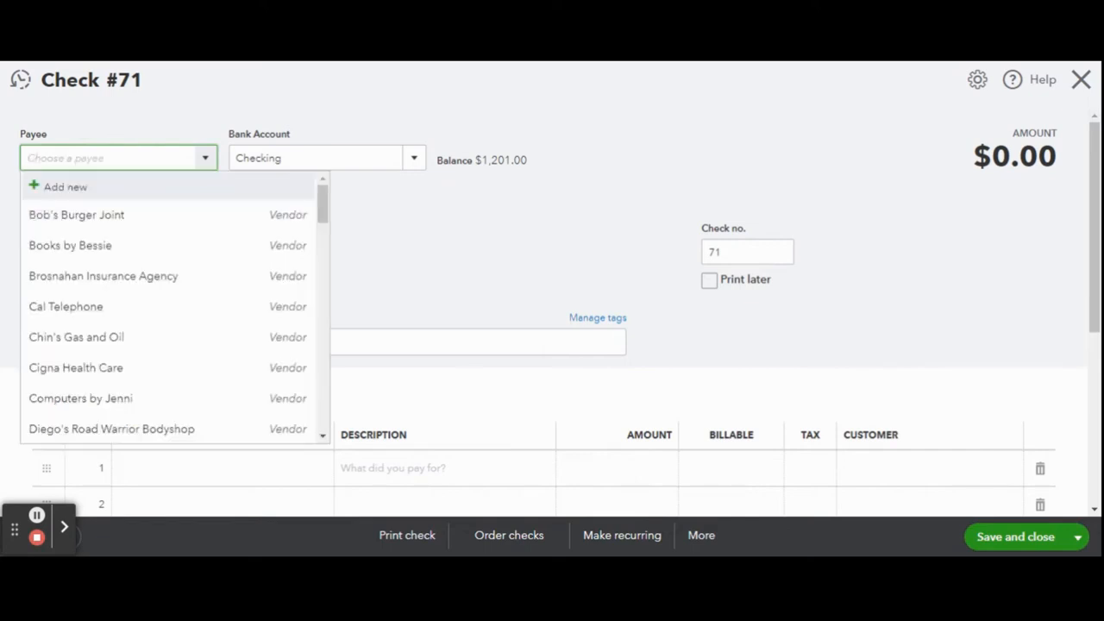
text(Ford Motor)
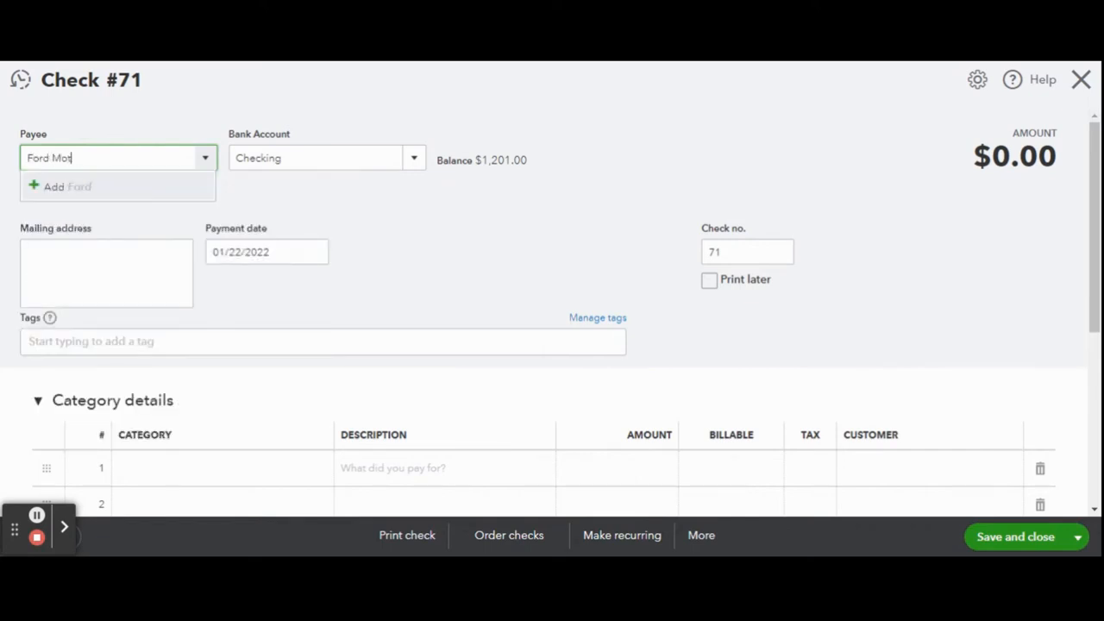
click(124, 186)
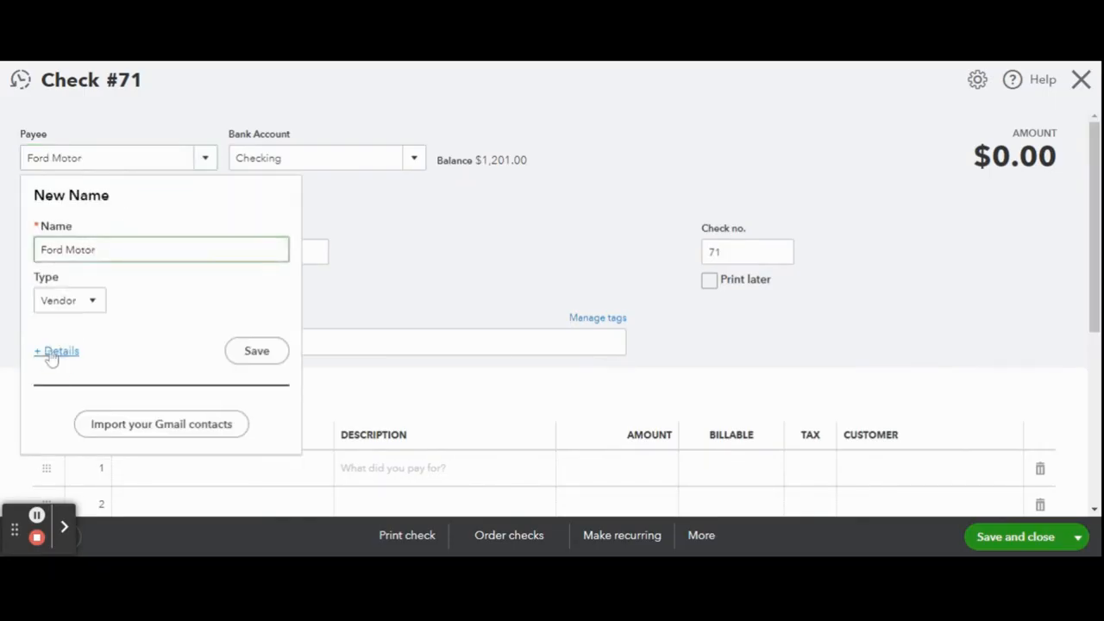
- Review the detailed vendor information for Ford Motor and save the vendor without further details
click(53, 353)
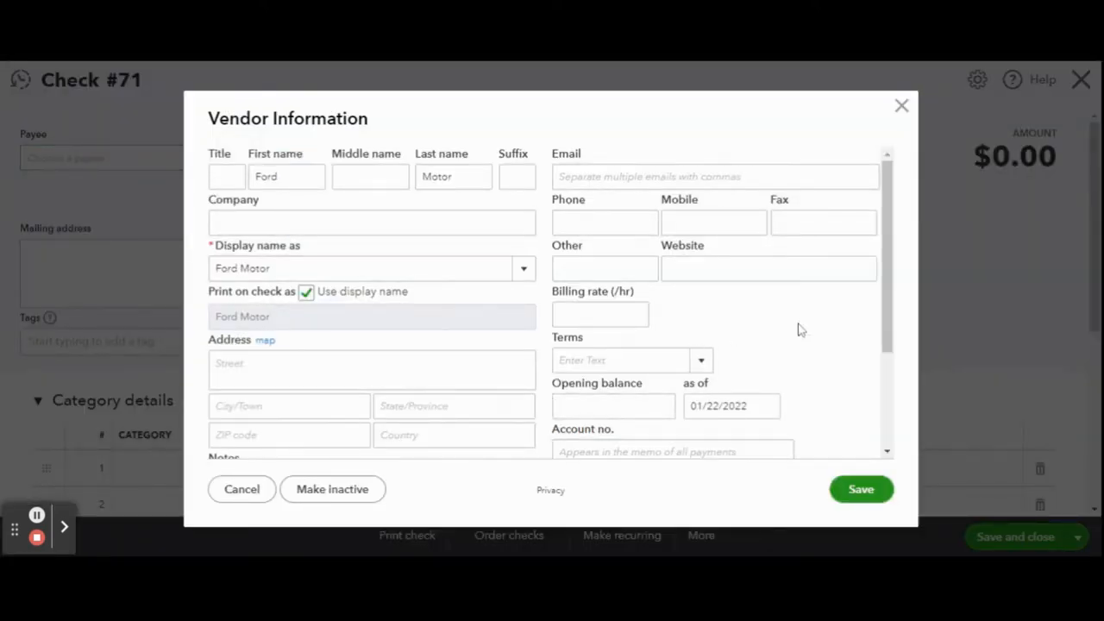
scroll(801, 331, down, 3)
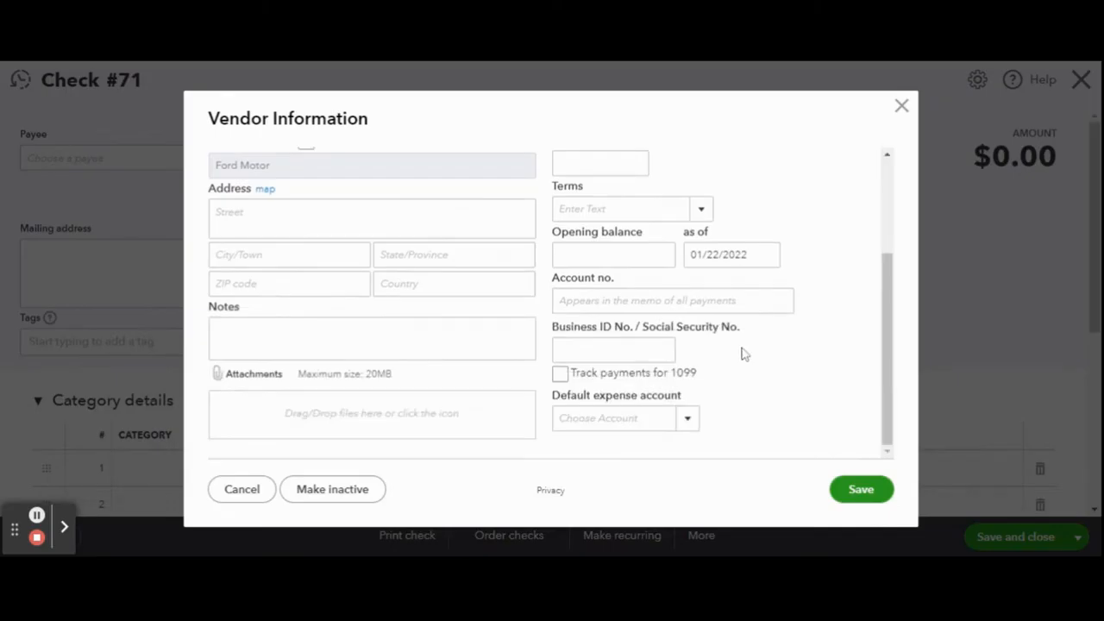
click(638, 256)
scroll(850, 451, up, 4)
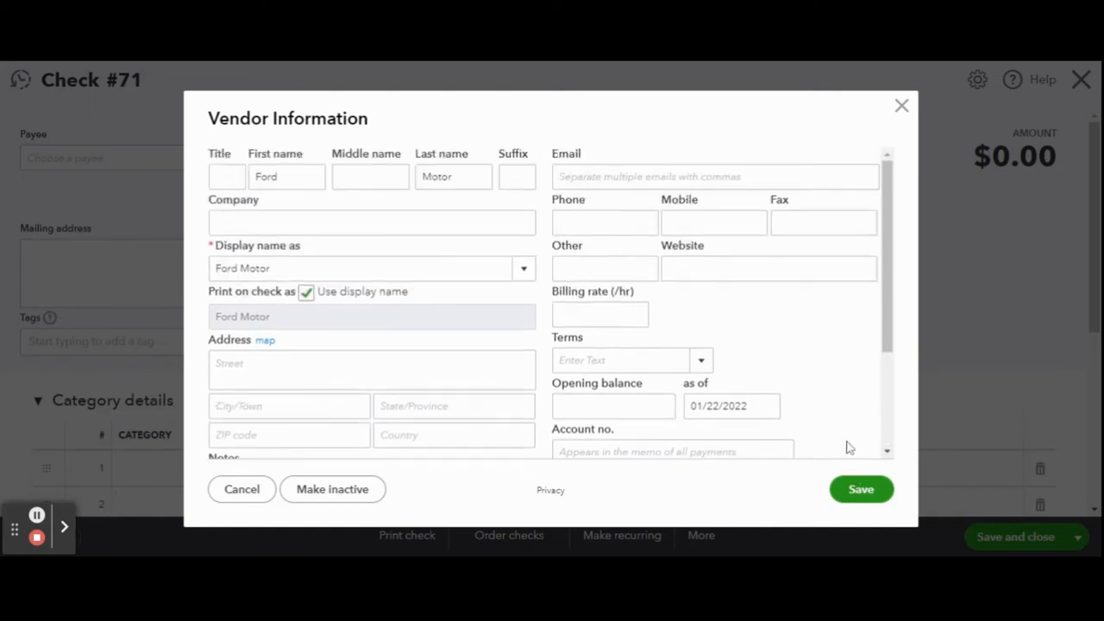
click(856, 498)
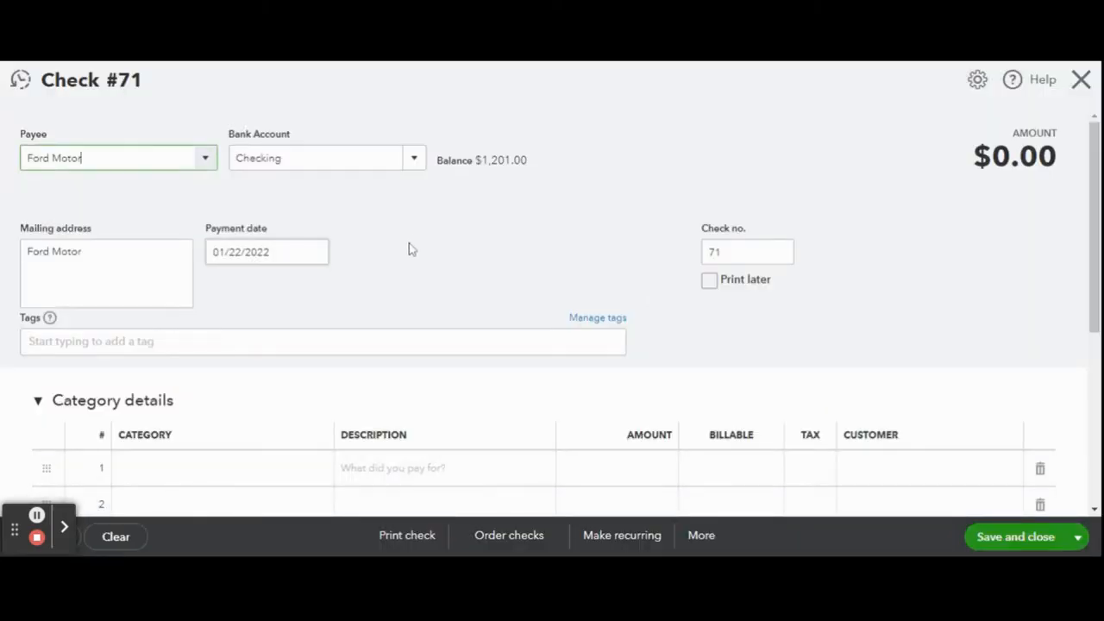
- Assign the Vehicle Lease category to the first category line of the check
scroll(406, 246, down, 3)
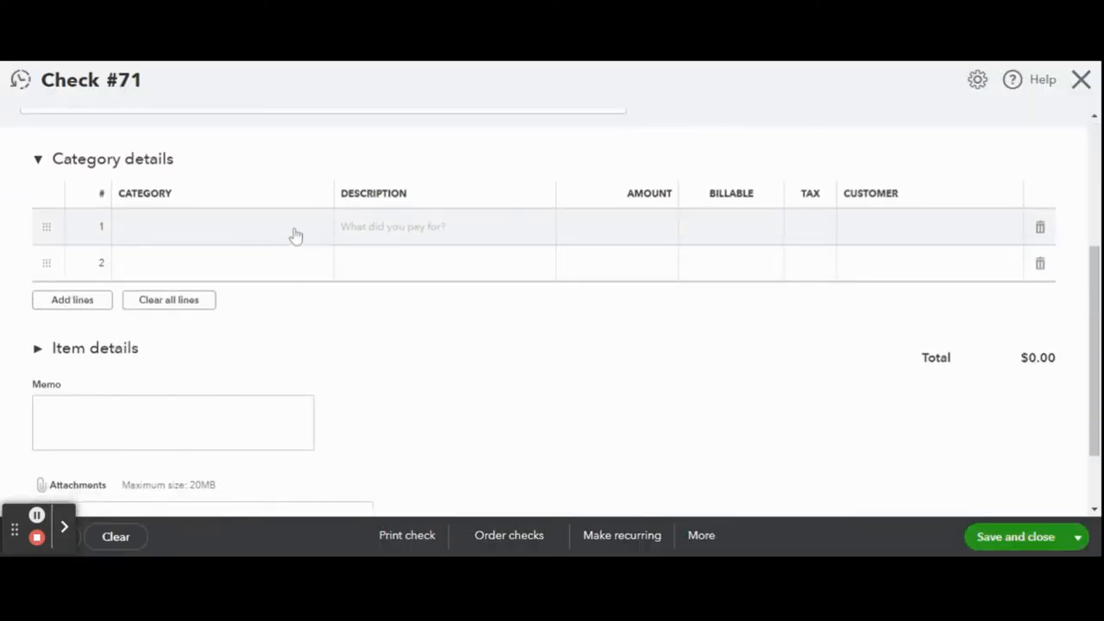
click(295, 236)
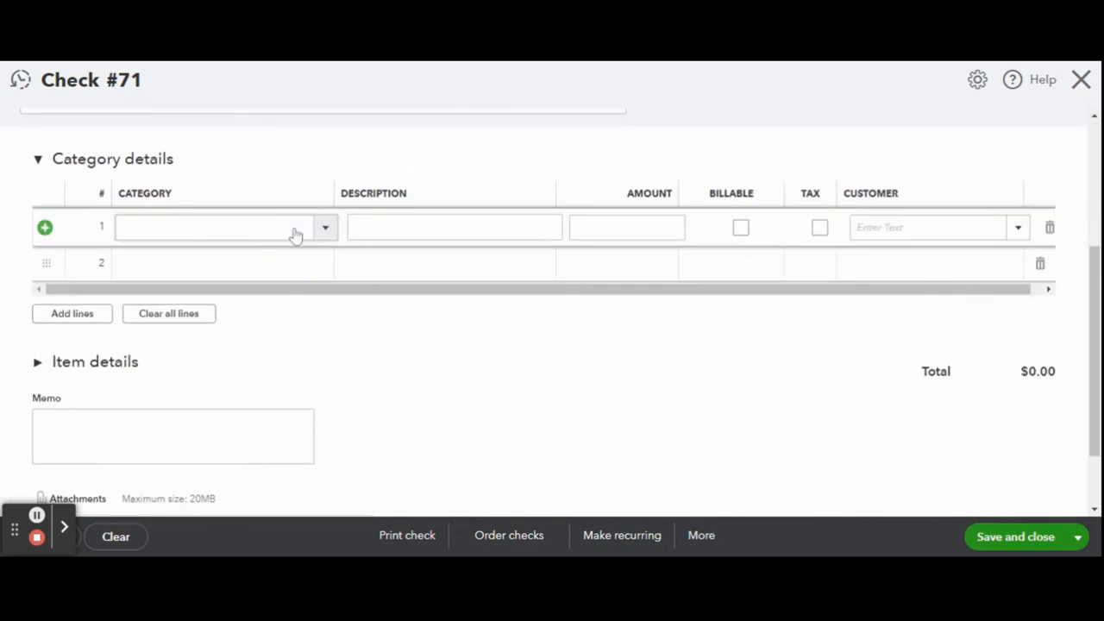
click(295, 235)
text(ve)
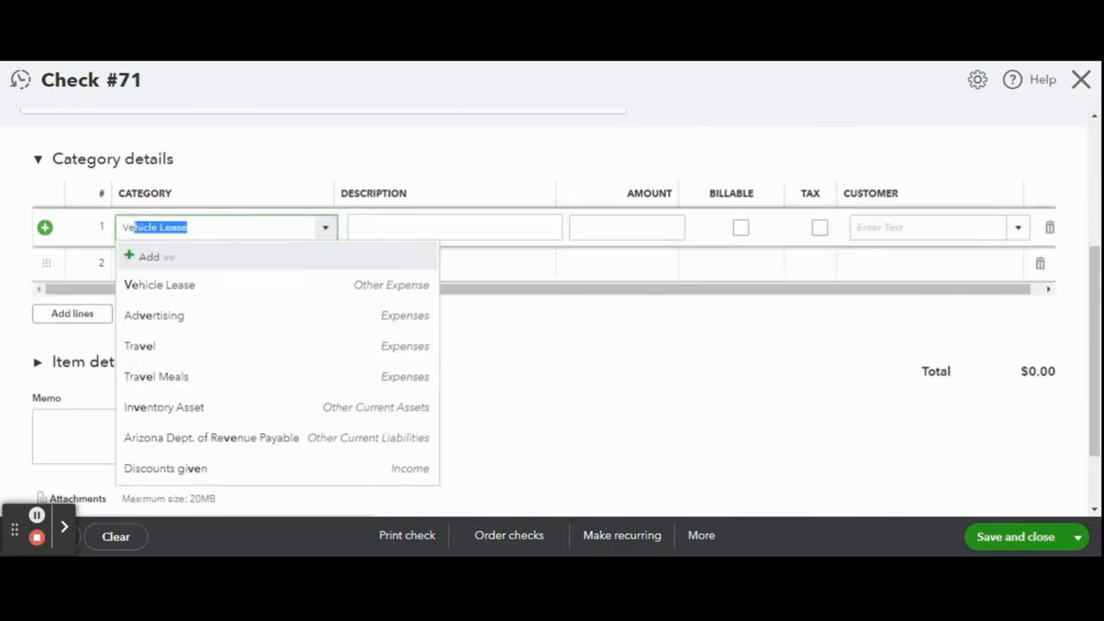
click(263, 285)
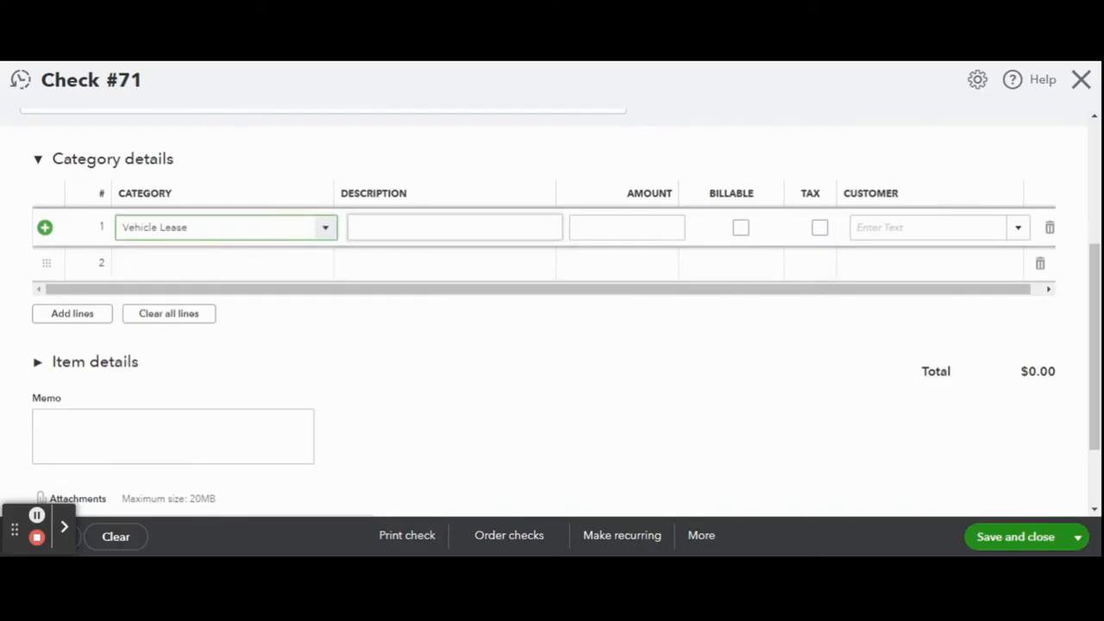
- Fill in the Vehicle Lease line with the description "Payment to Ford" and an amount of 550.00
click(455, 228)
text(Payment)
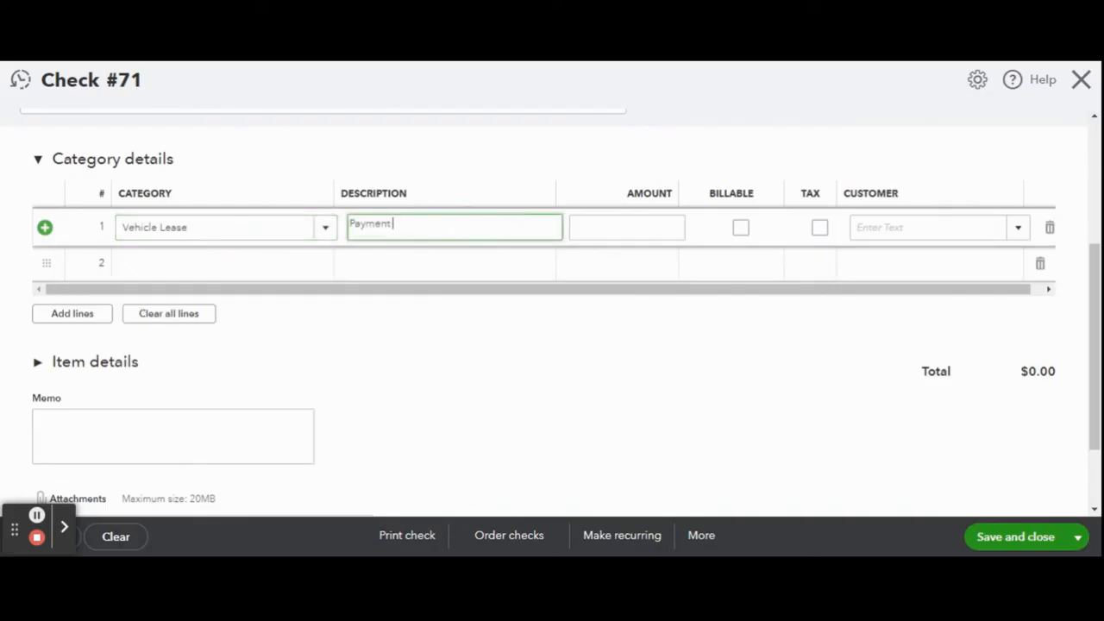
text( to Ford)
key(Tab)
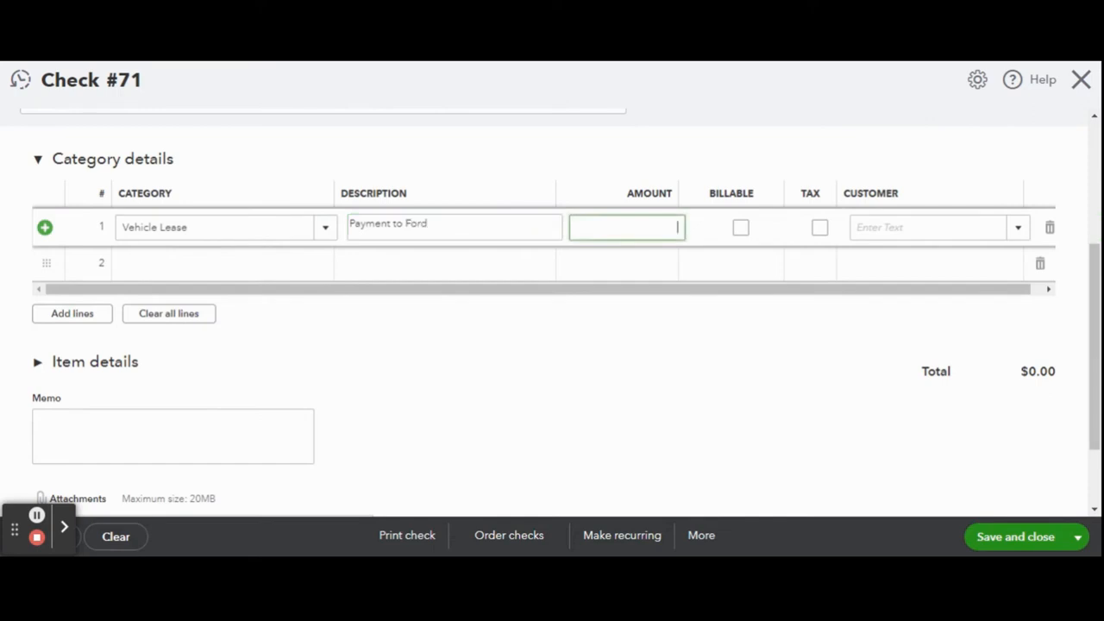
text(550)
key(Tab)
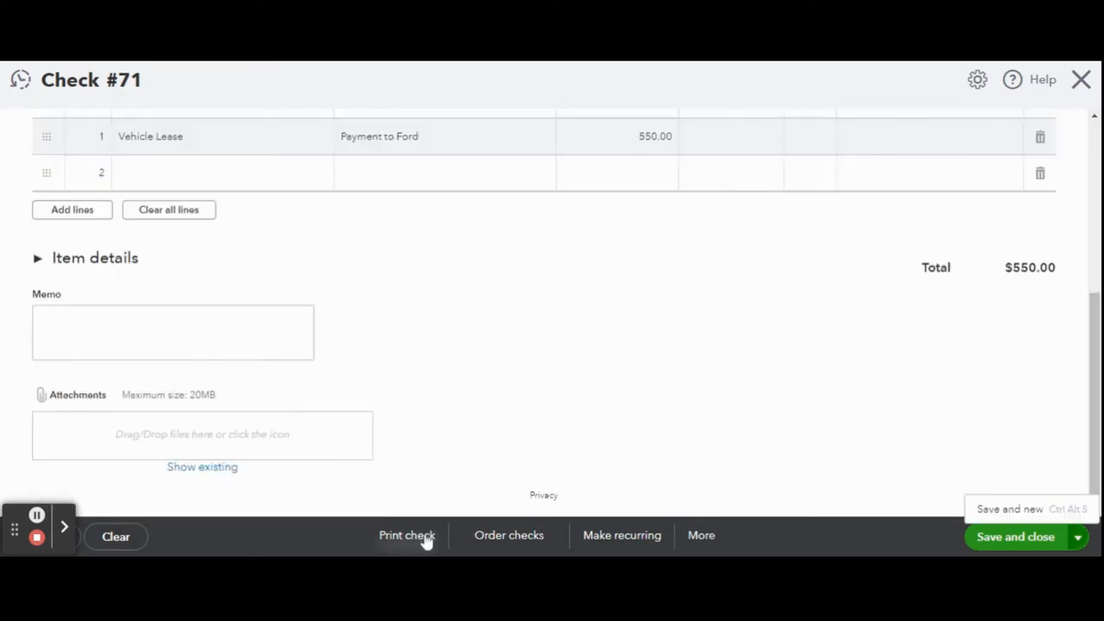
- Send the check to printing and finish the print checks setup with the Voucher check type
click(424, 534)
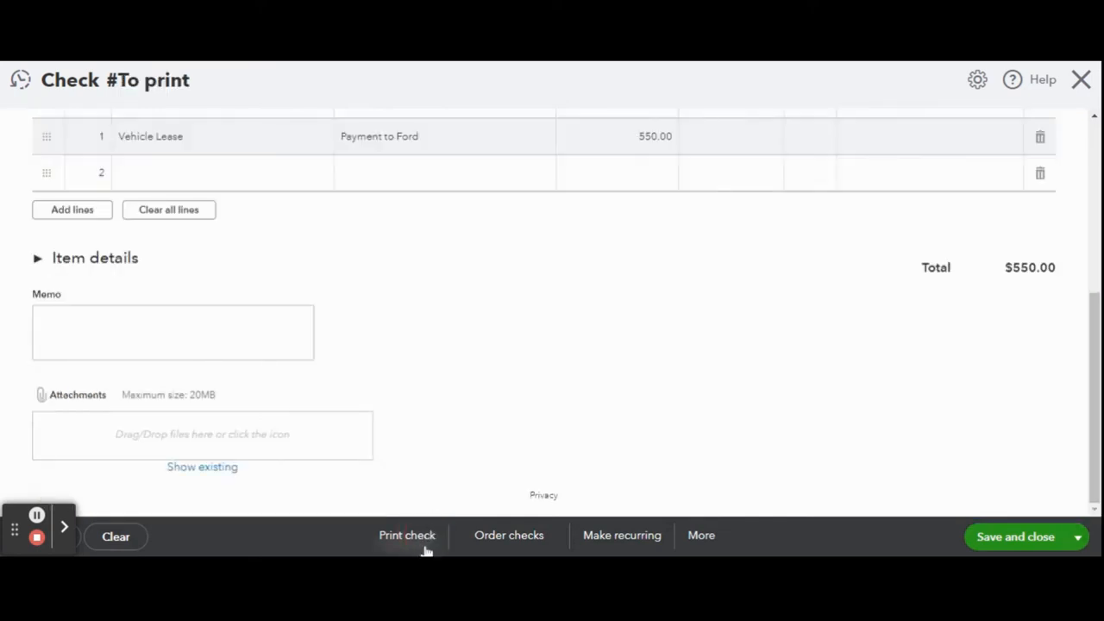
click(435, 527)
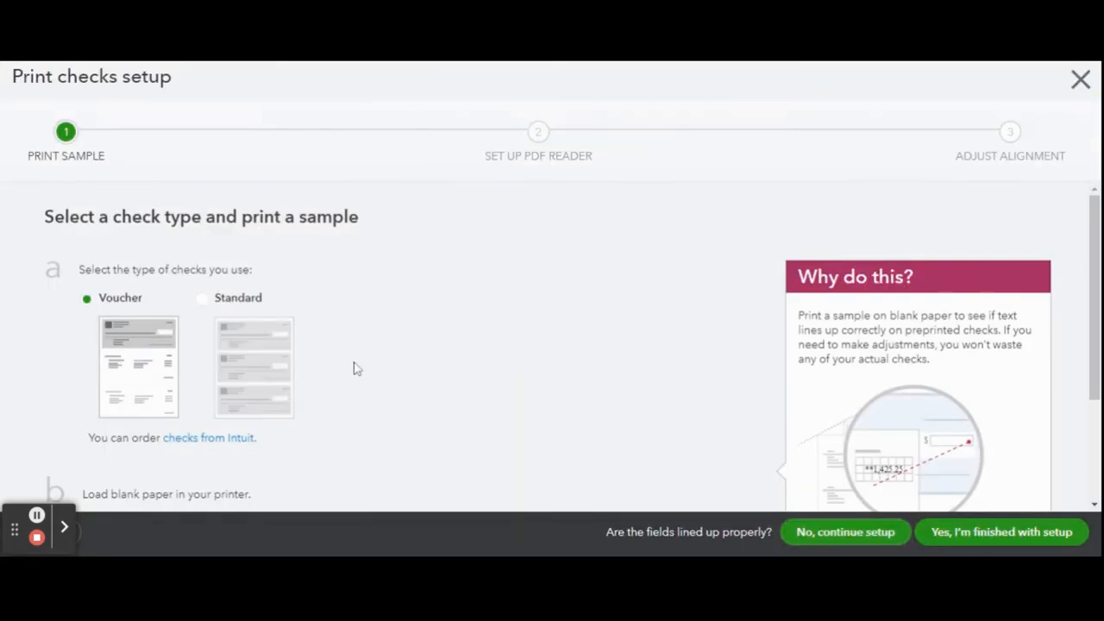
scroll(357, 368, down, 2)
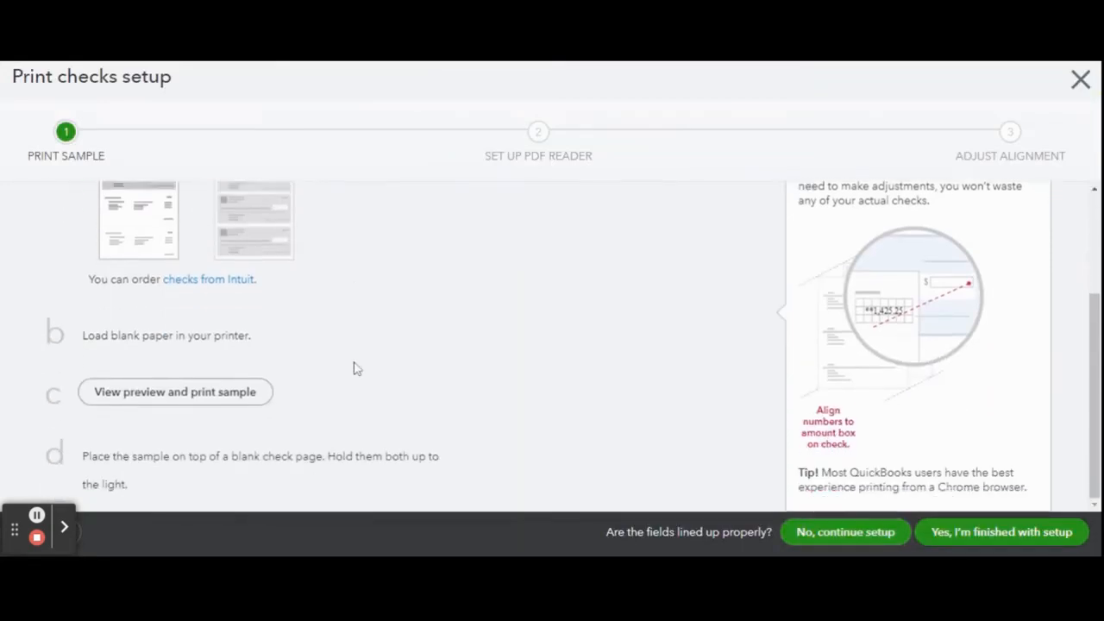
click(1016, 536)
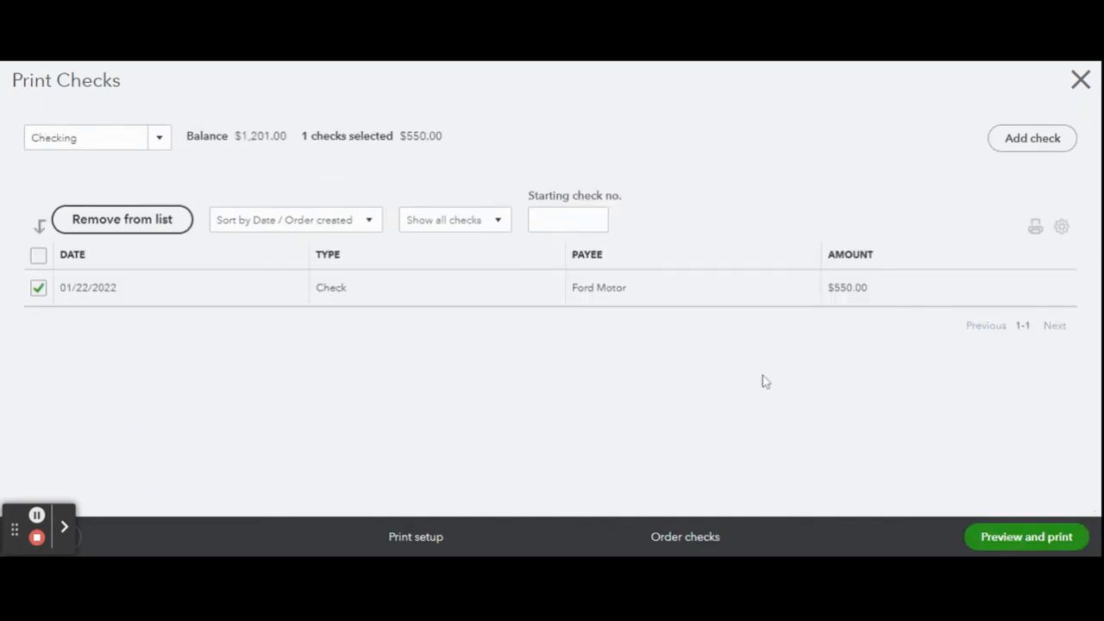
- Set the starting check number to 175 for printing the Ford Motor check
click(1031, 547)
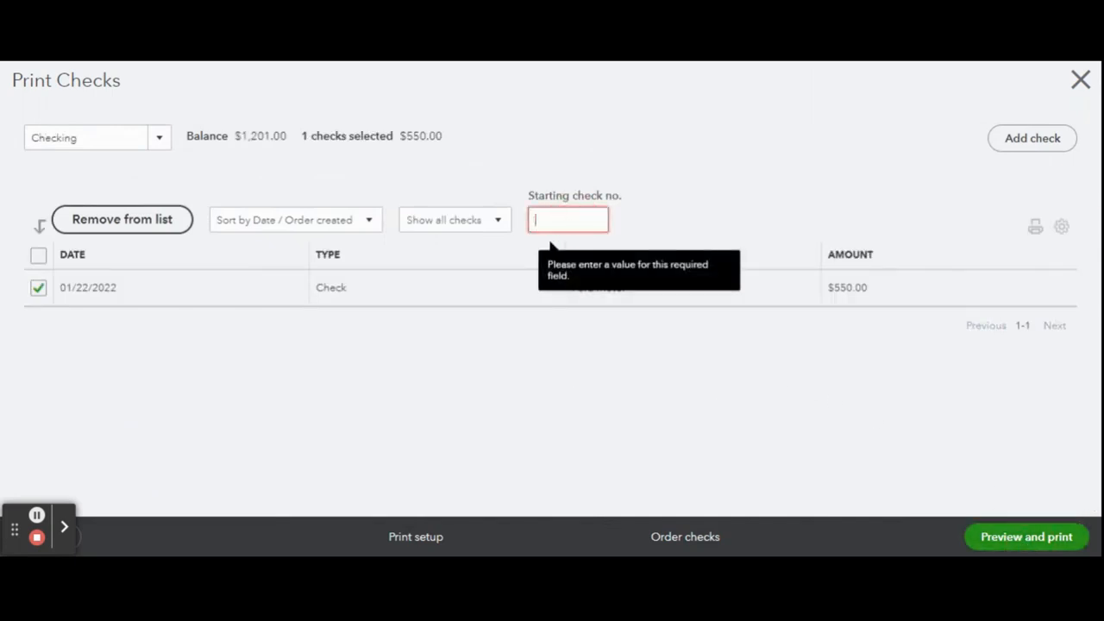
text(175)
click(707, 354)
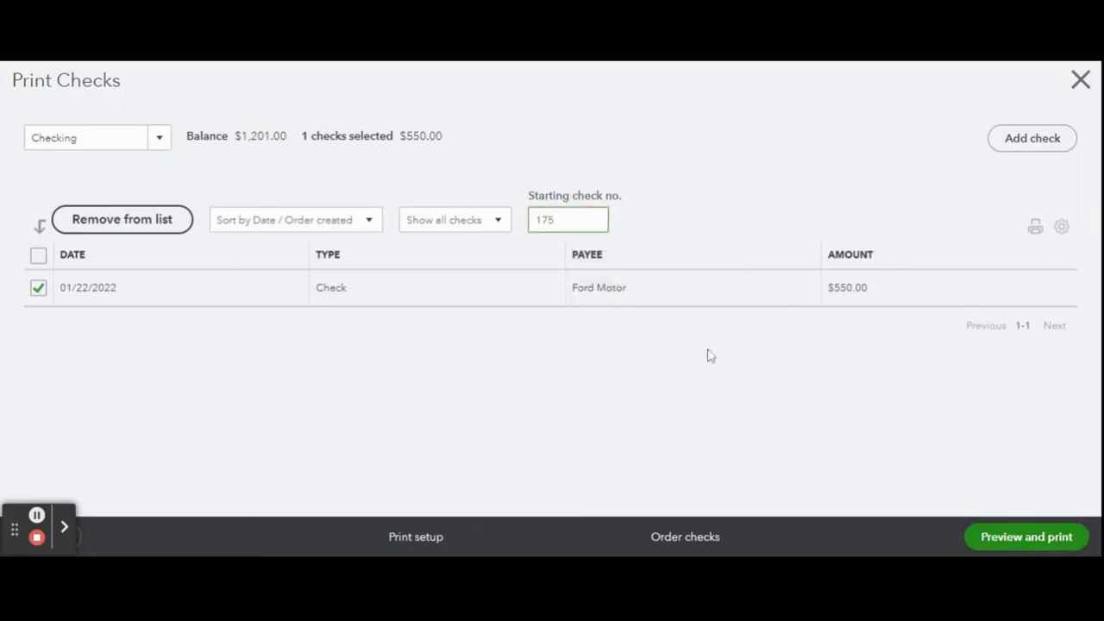
- Preview the Ford Motor check and review its date, payee, amount and both voucher stubs
click(1035, 549)
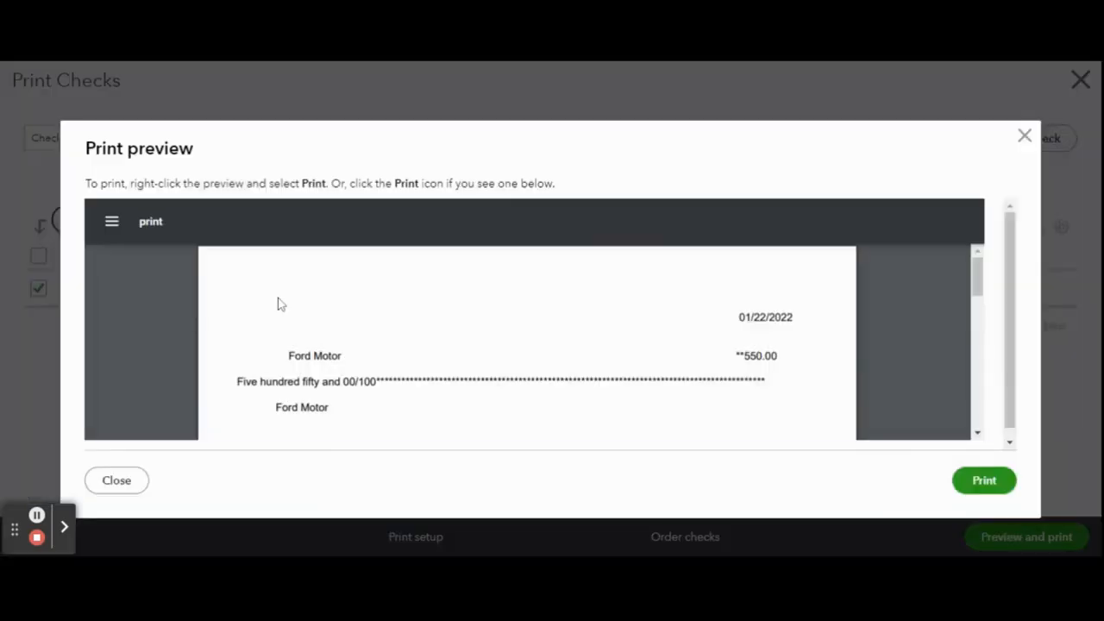
scroll(582, 309, down, 8)
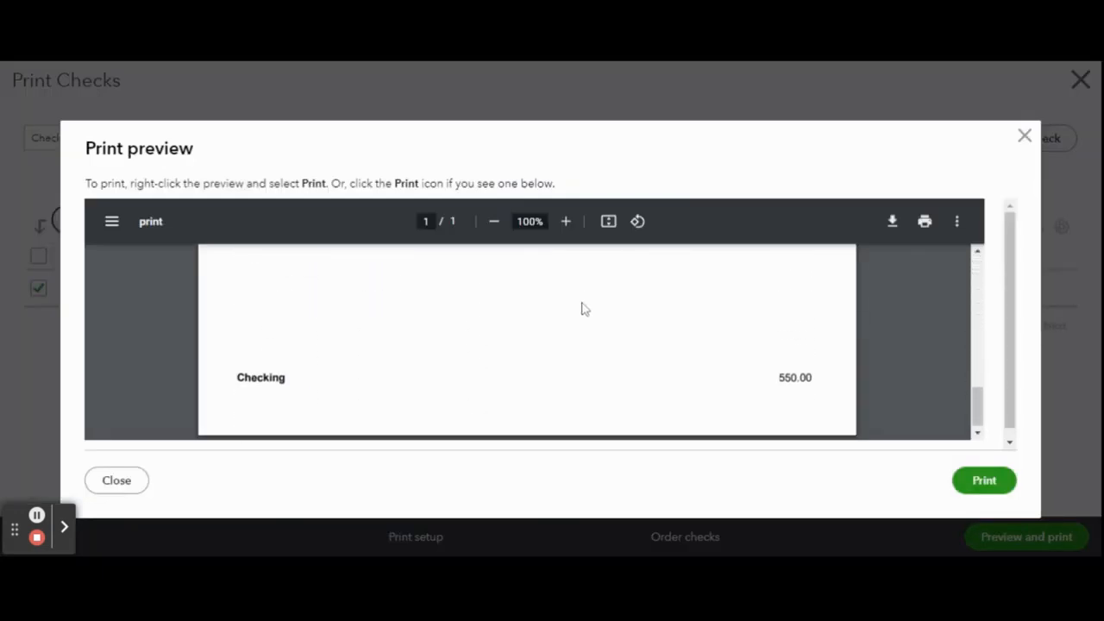
scroll(582, 309, up, 8)
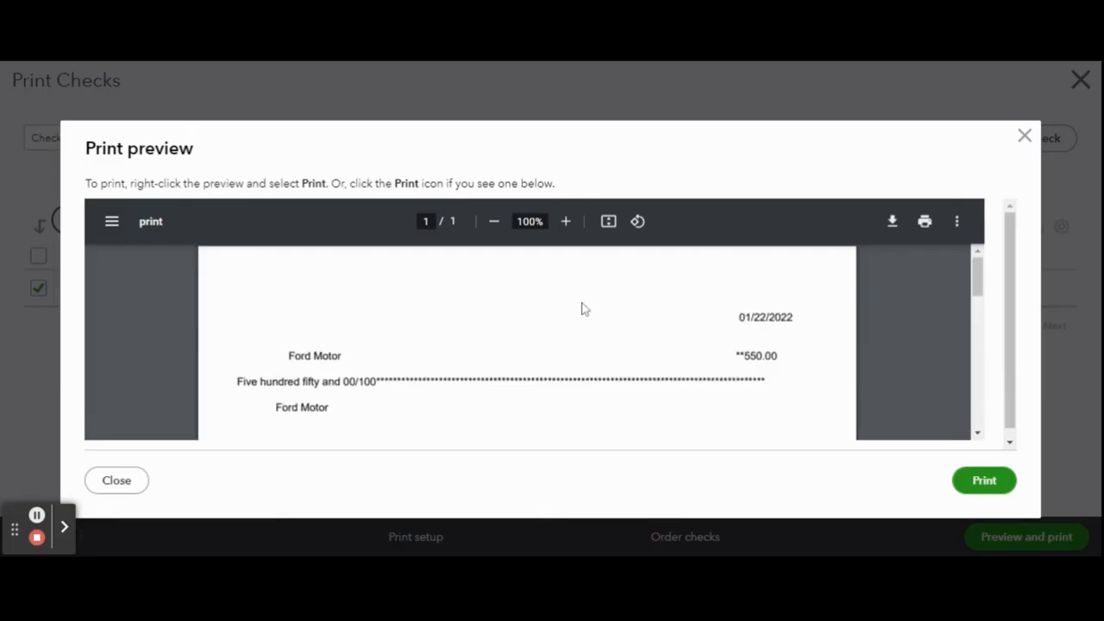
scroll(582, 308, down, 2)
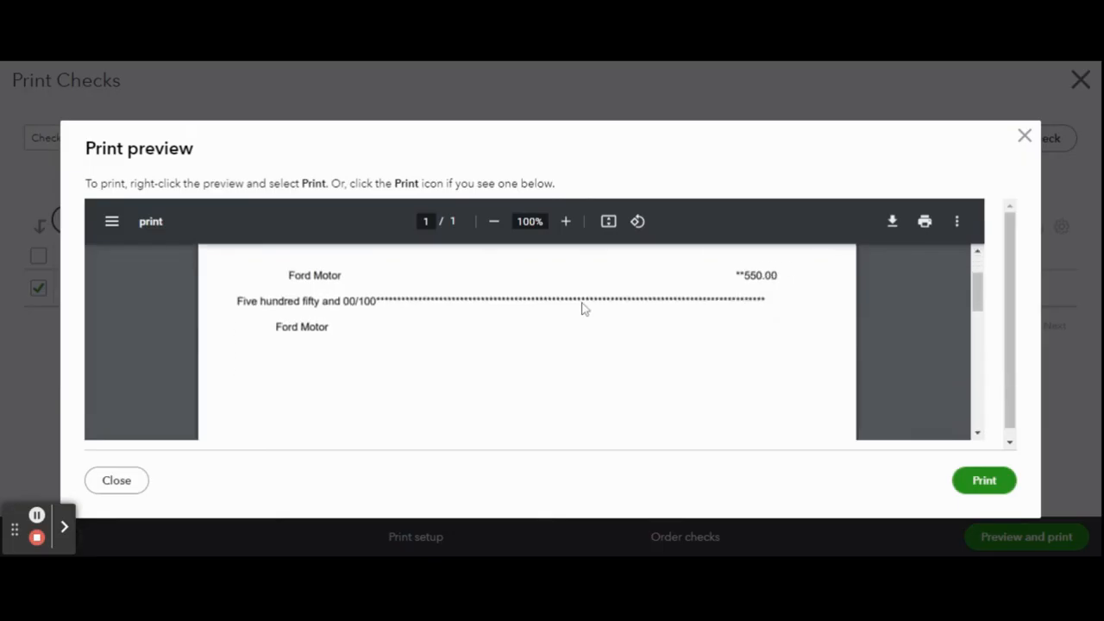
scroll(582, 308, down, 3)
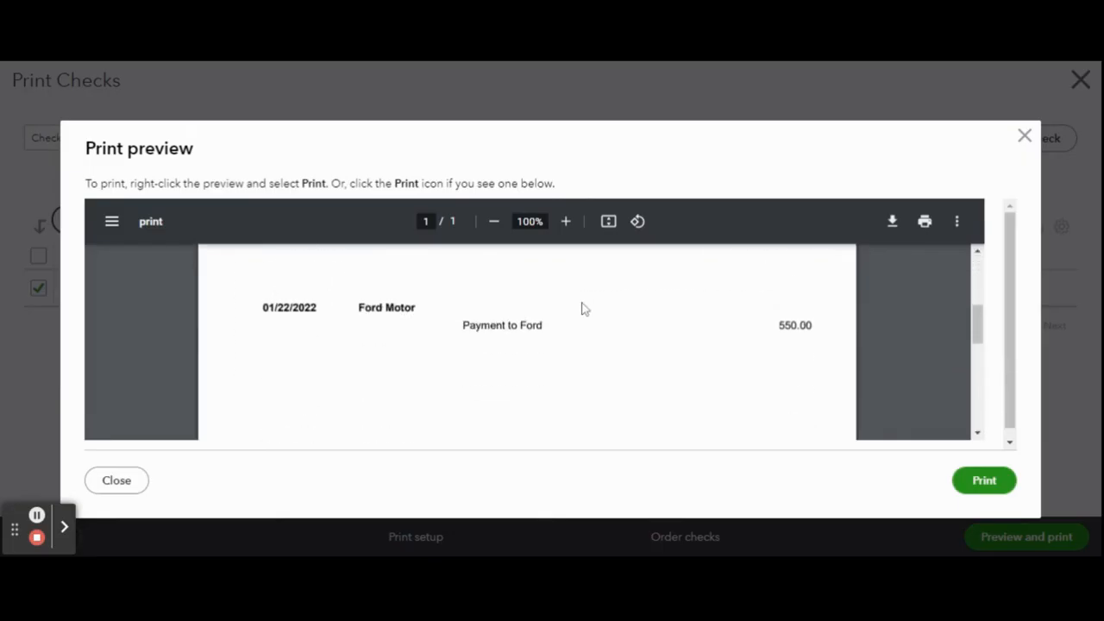
scroll(582, 309, down, 4)
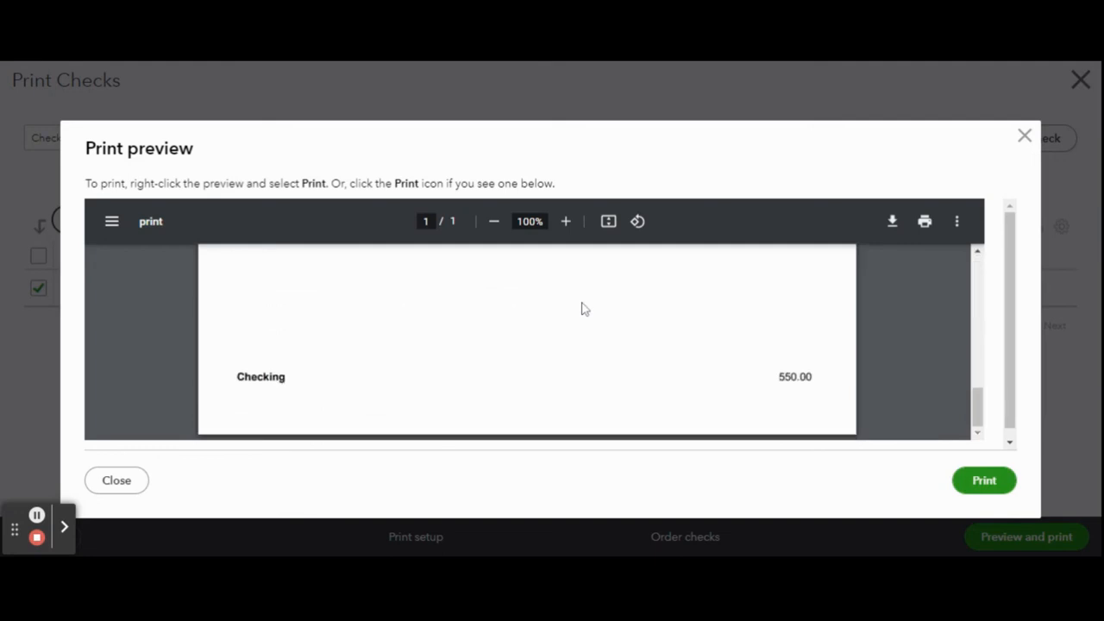
scroll(582, 308, up, 2)
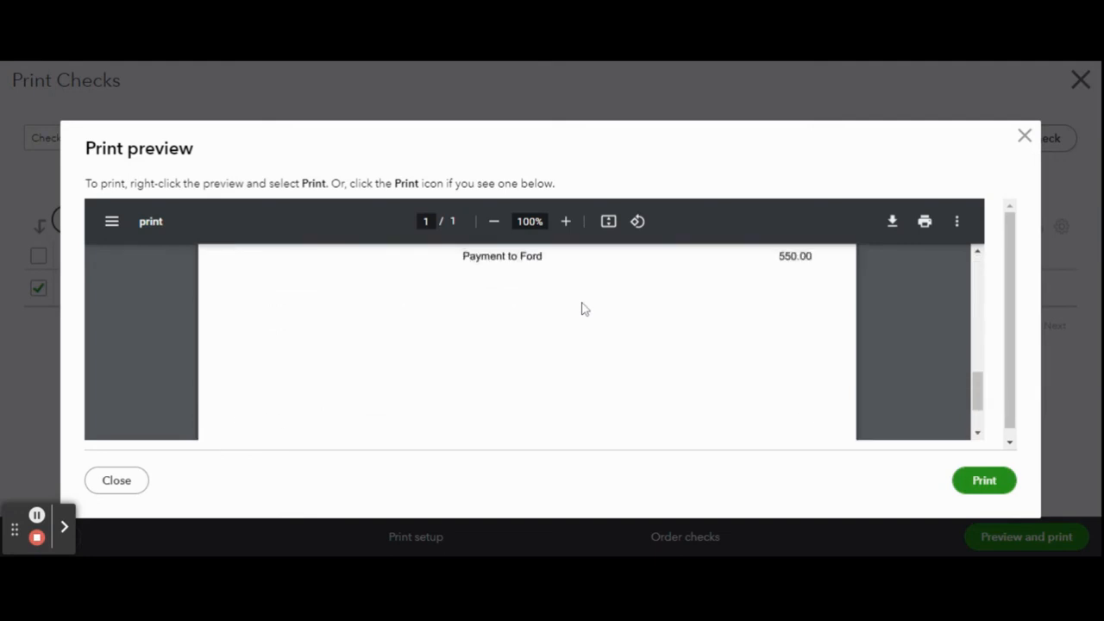
scroll(583, 309, up, 2)
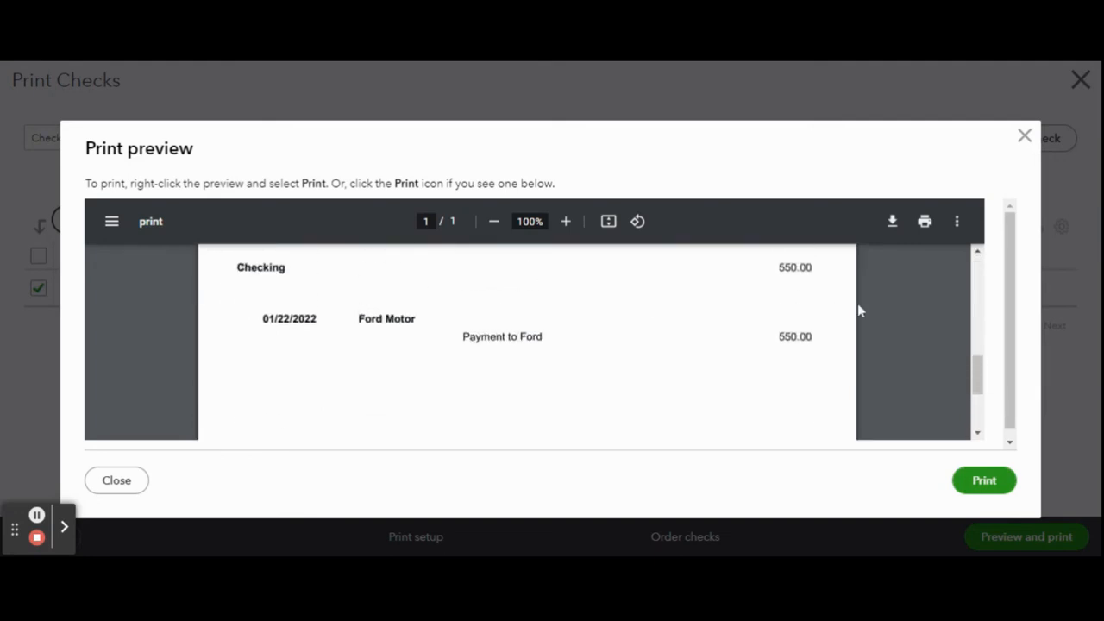
scroll(931, 300, down, 4)
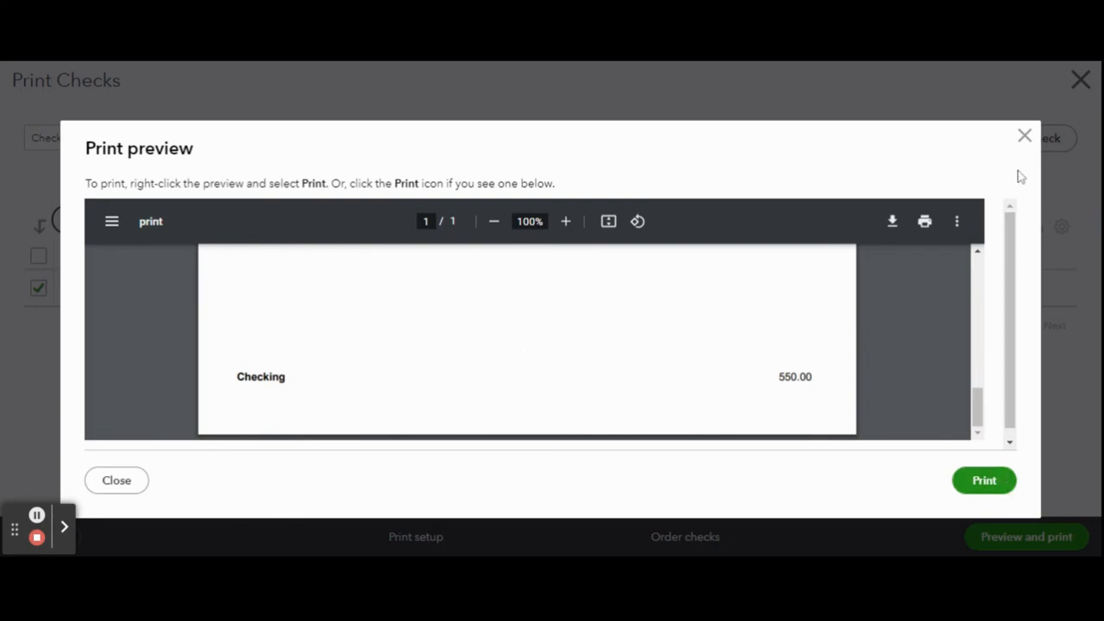
- Close the print preview, confirm that all checks printed correctly, and leave Print Checks
click(1025, 136)
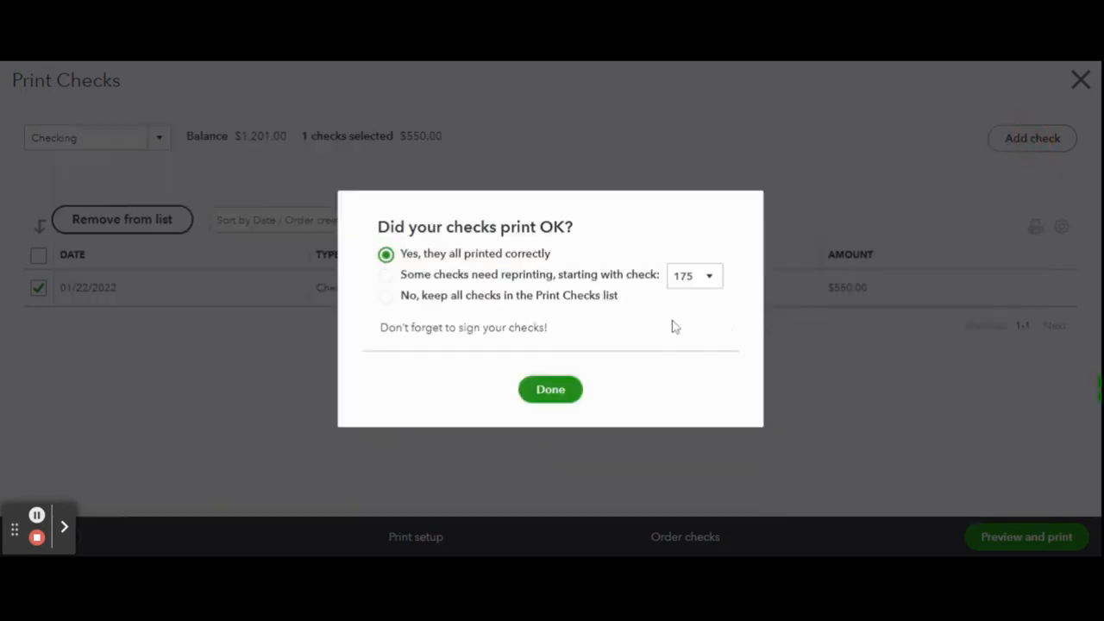
click(555, 406)
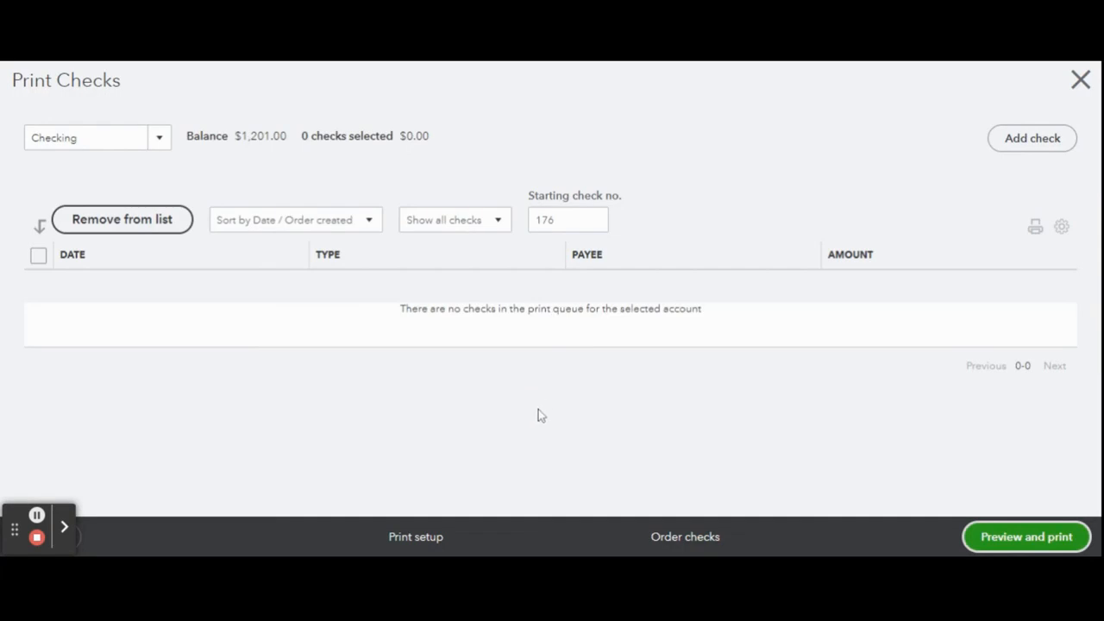
click(1079, 83)
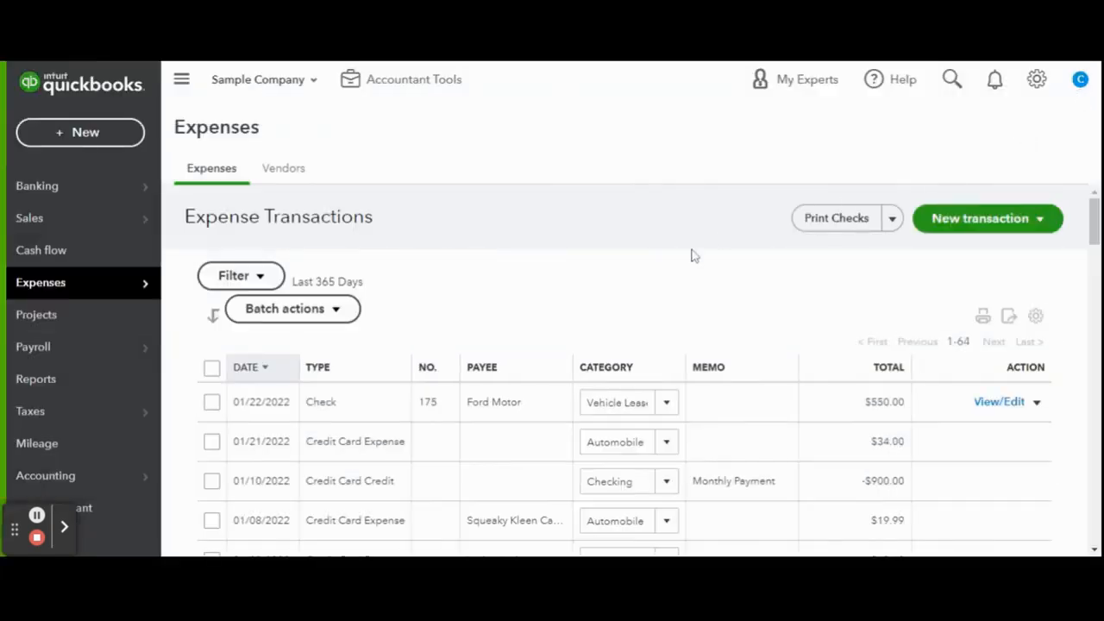
- Open the Banking page and dismiss the bank connection introduction
click(68, 200)
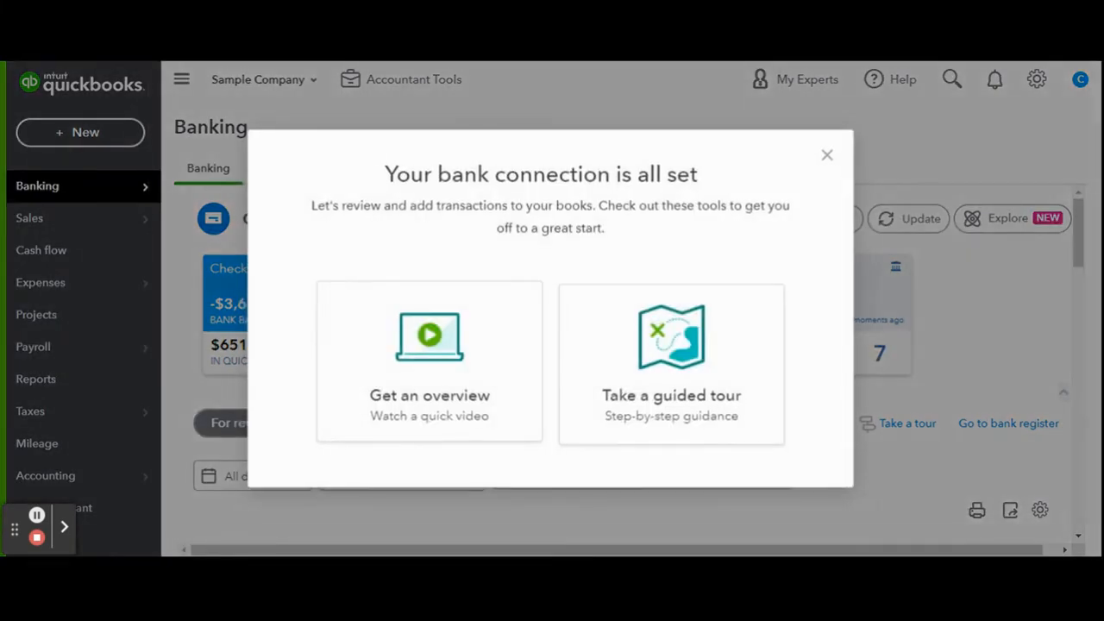
click(828, 156)
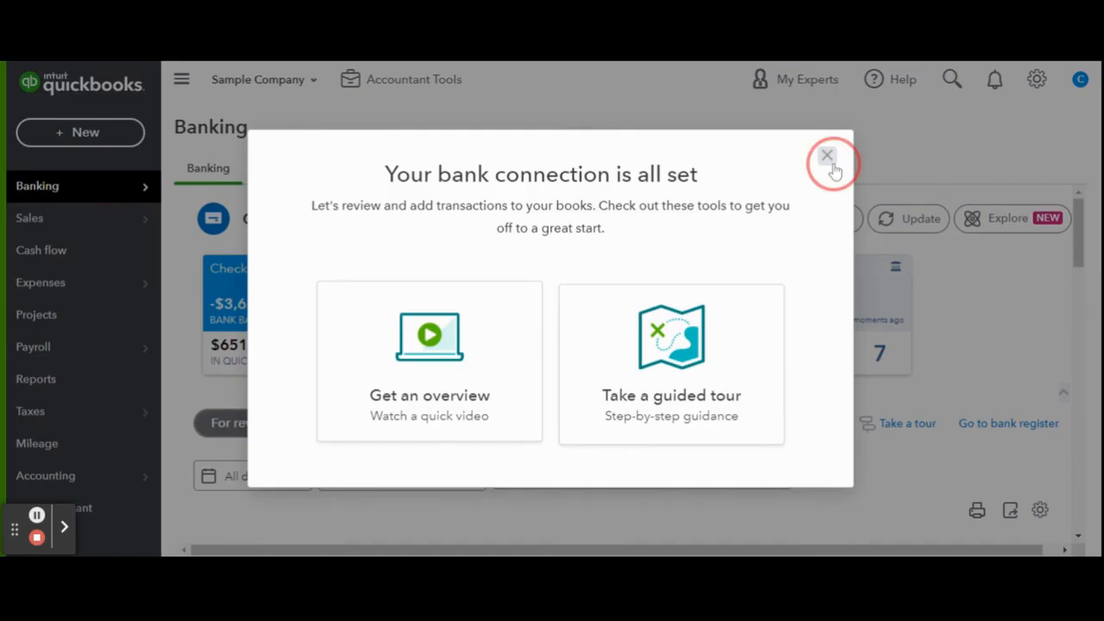